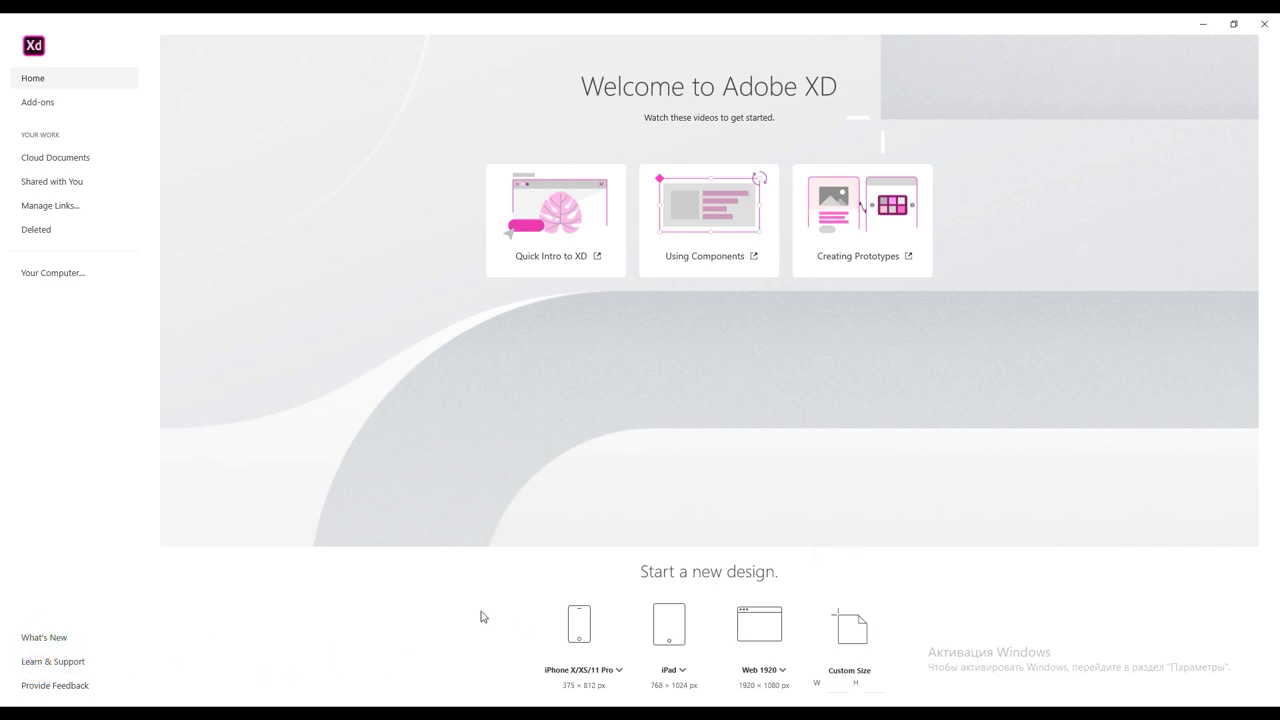
Step: Create a new design with a custom artboard size of 500 by 600 px
click(837, 684)
click(869, 684)
click(847, 628)
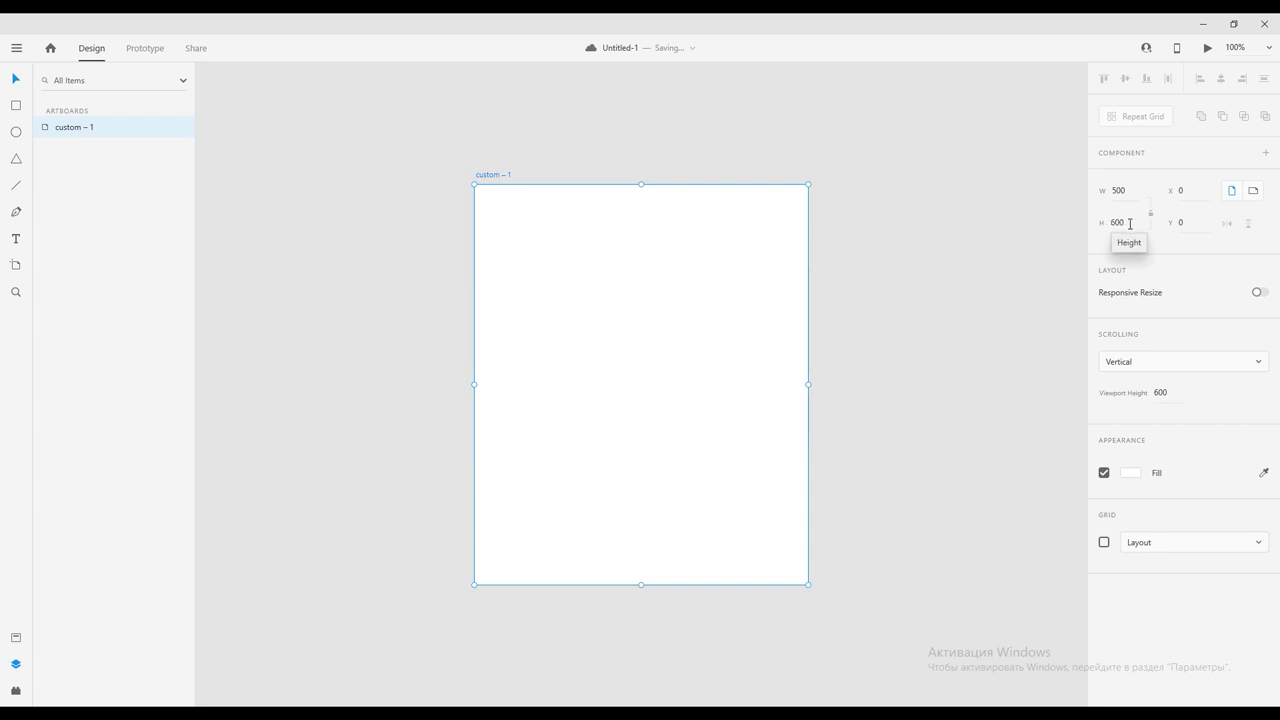
Step: Rename the artboard as A TECH UZ
double_click(485, 176)
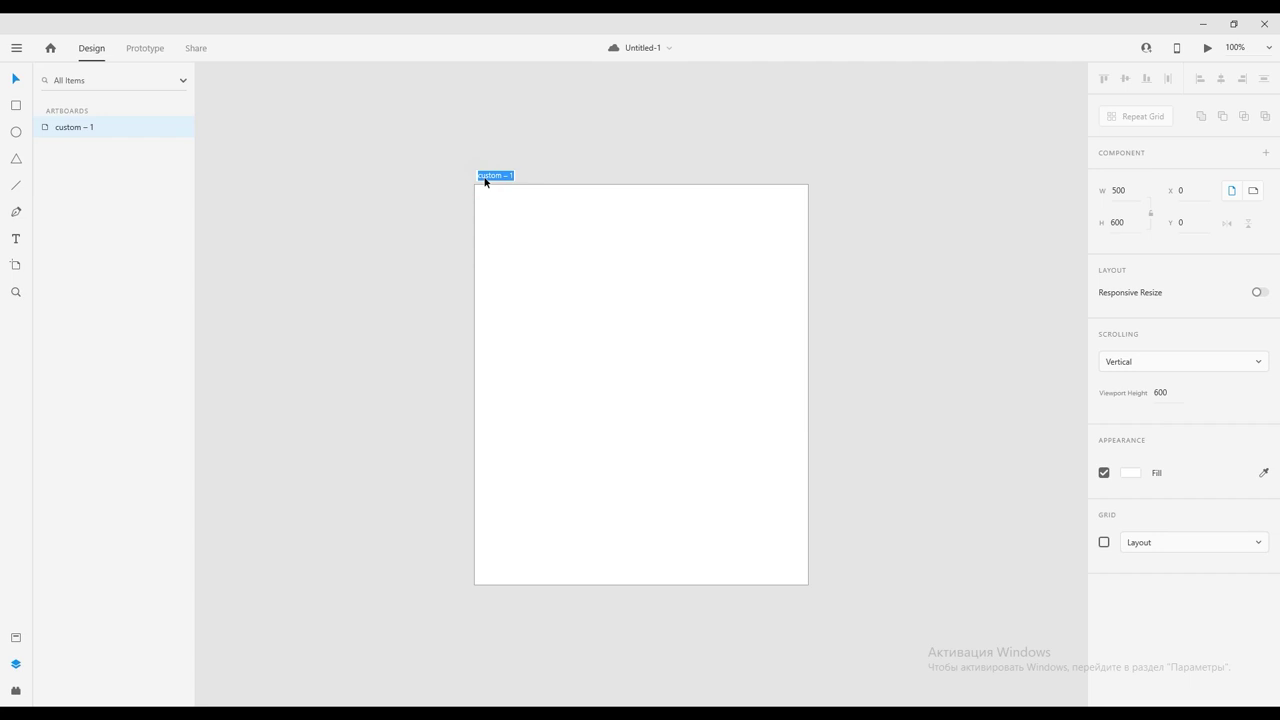
text(A TE)
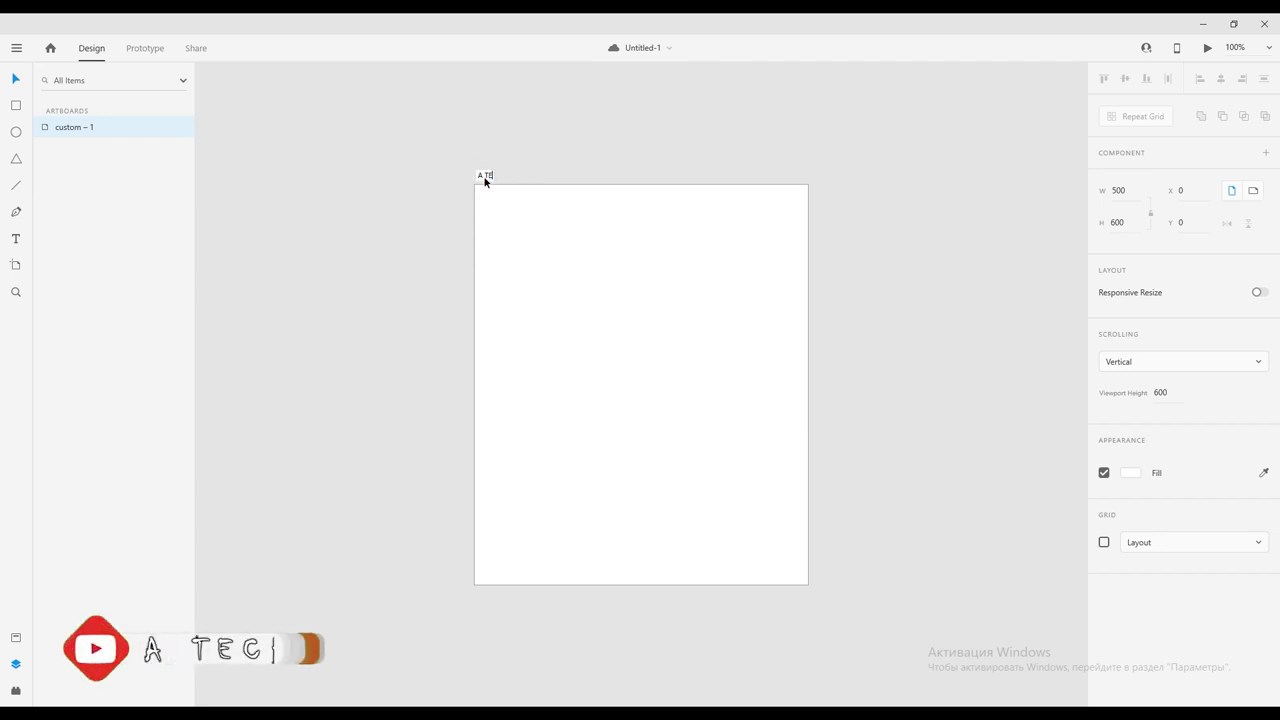
text(CH UZ)
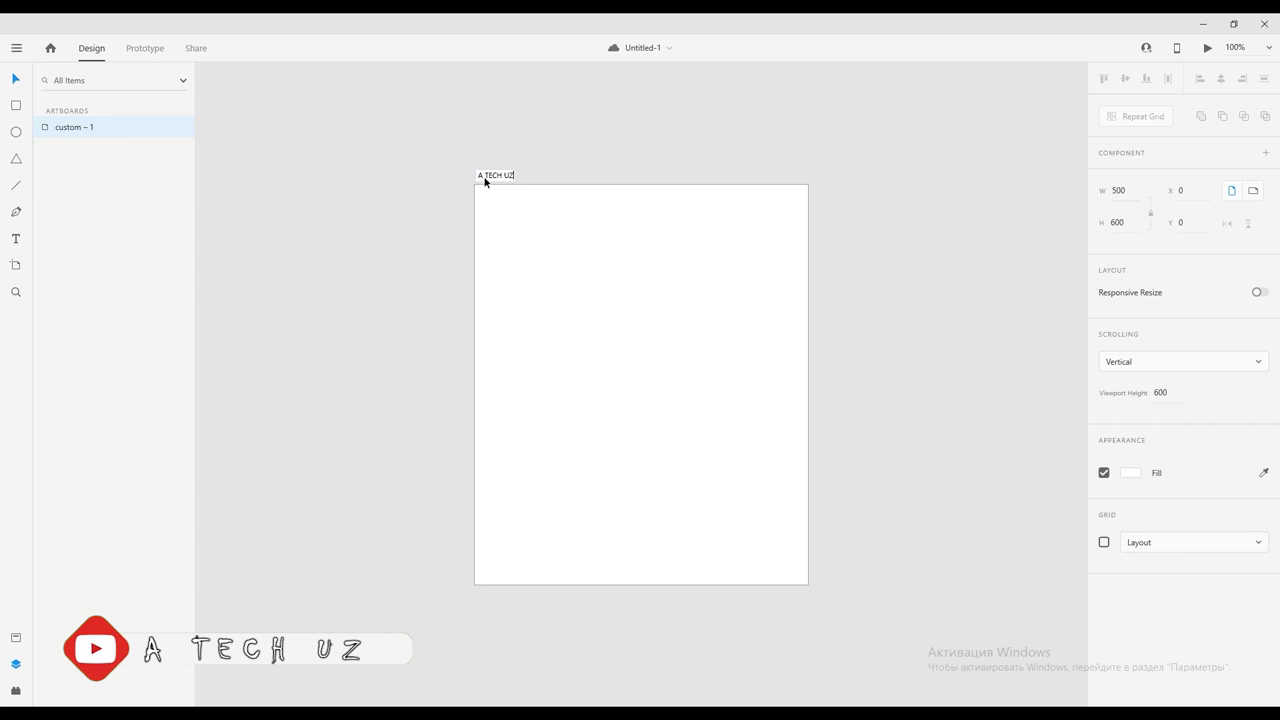
click(403, 194)
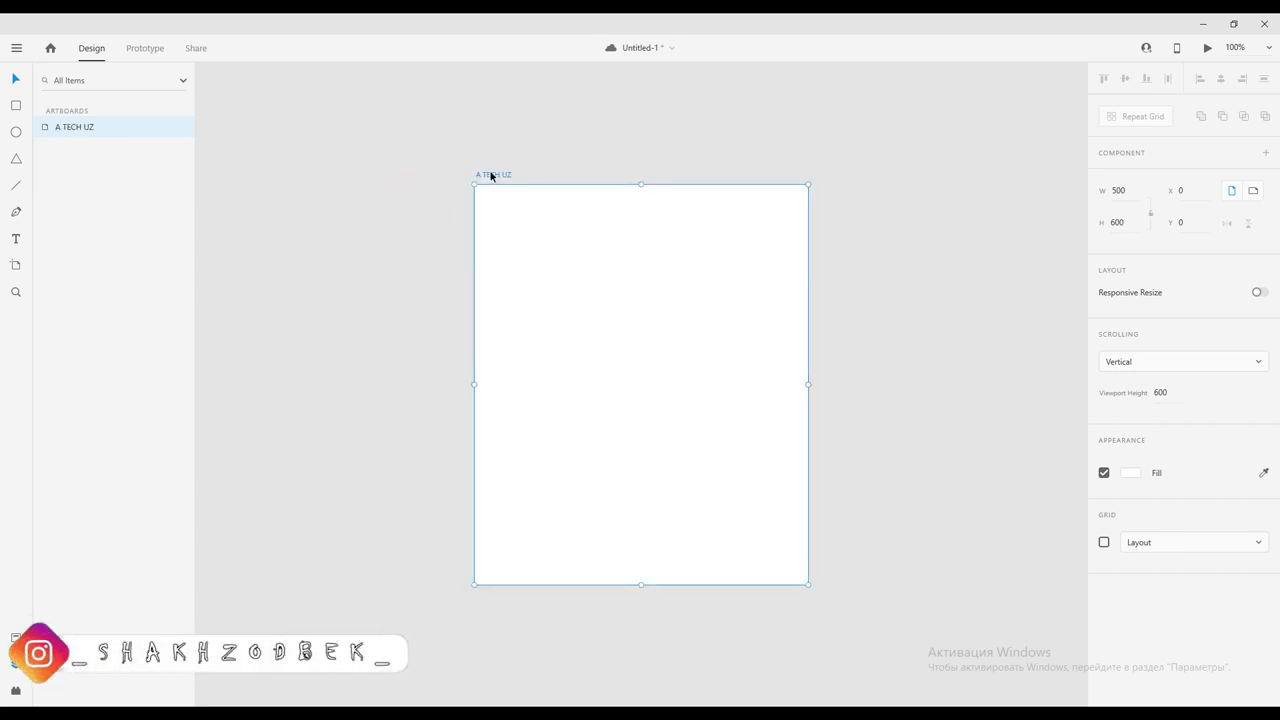
Step: Resize the A TECH UZ artboard to a width of 800 and a height of 400
click(1128, 190)
double_click(1128, 190)
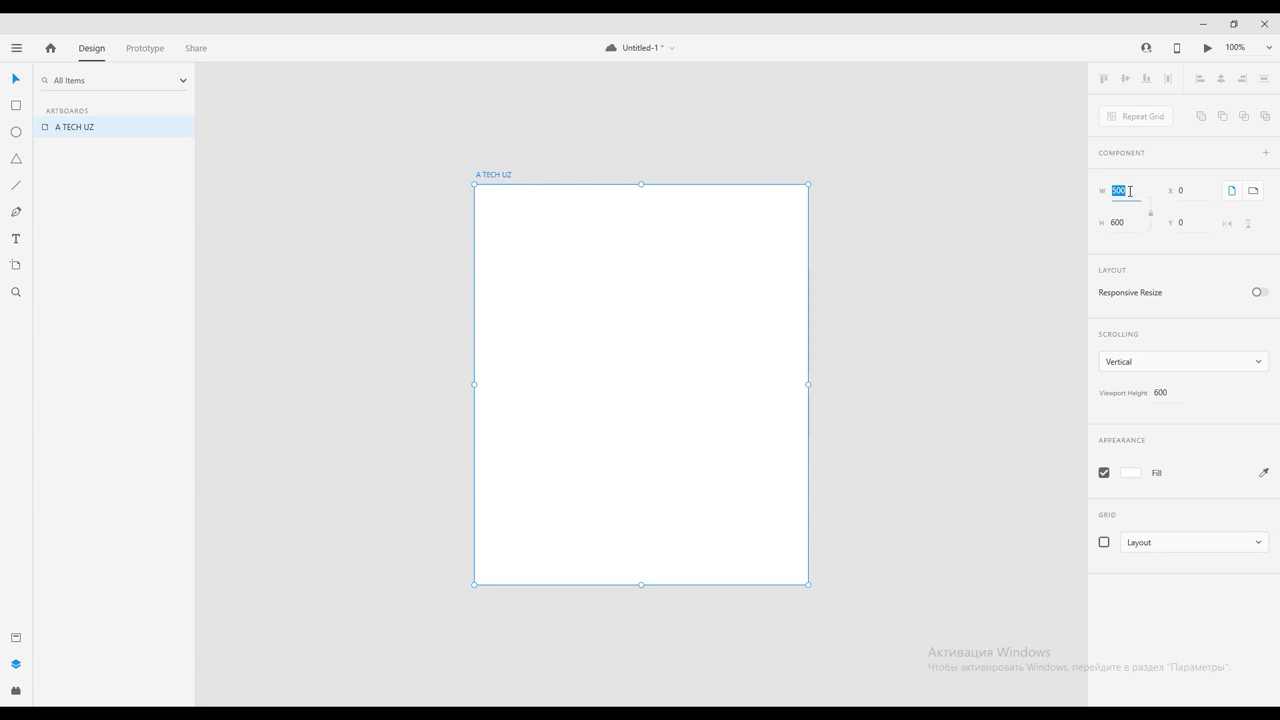
click(1010, 242)
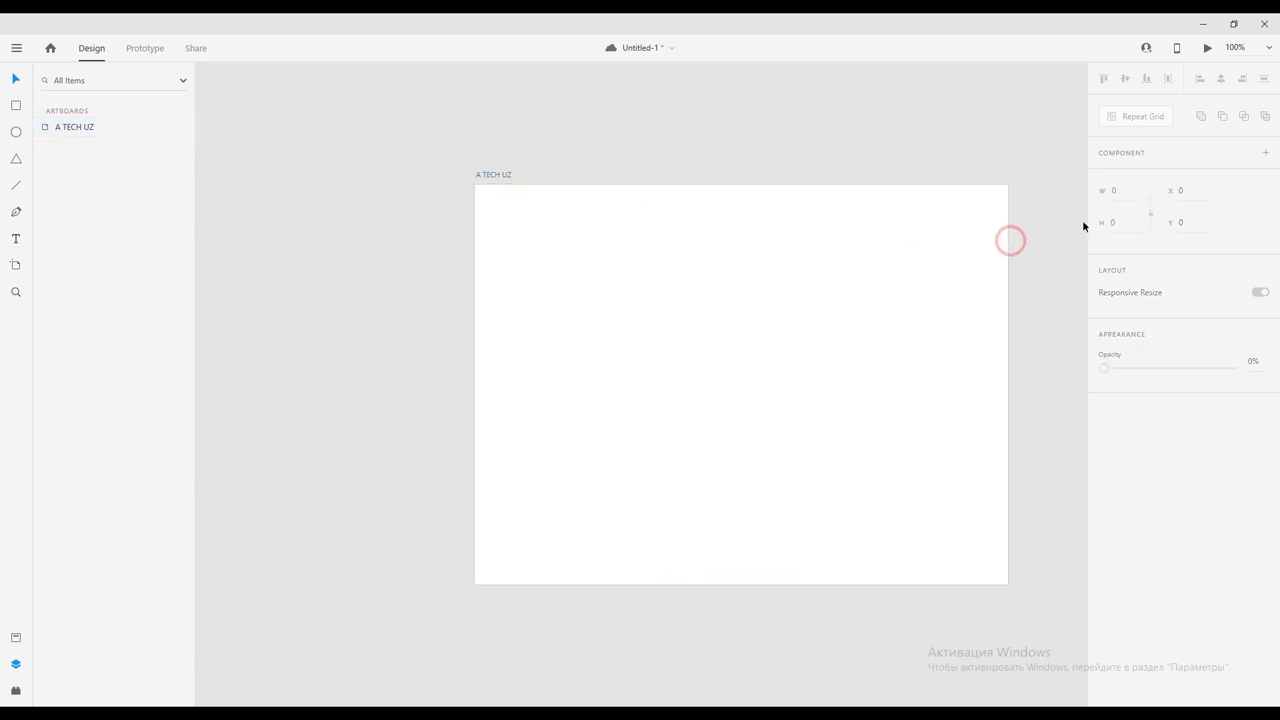
click(844, 251)
double_click(1127, 222)
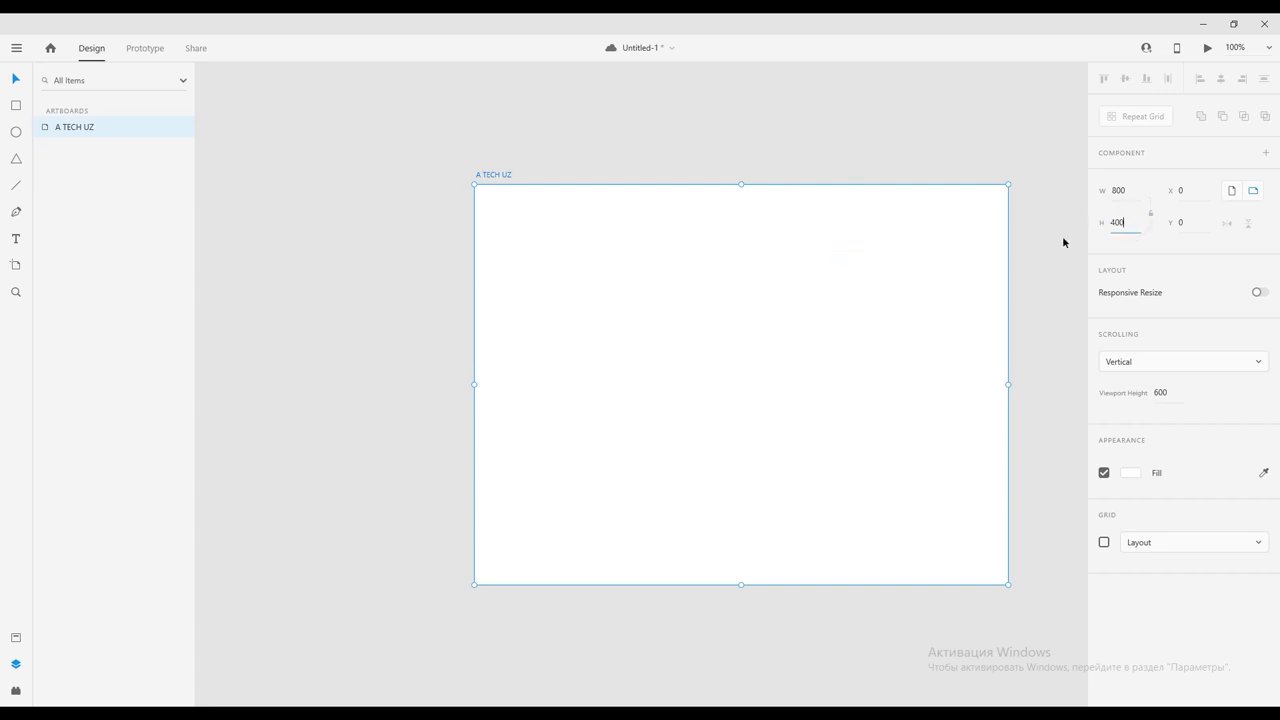
click(1062, 237)
click(938, 240)
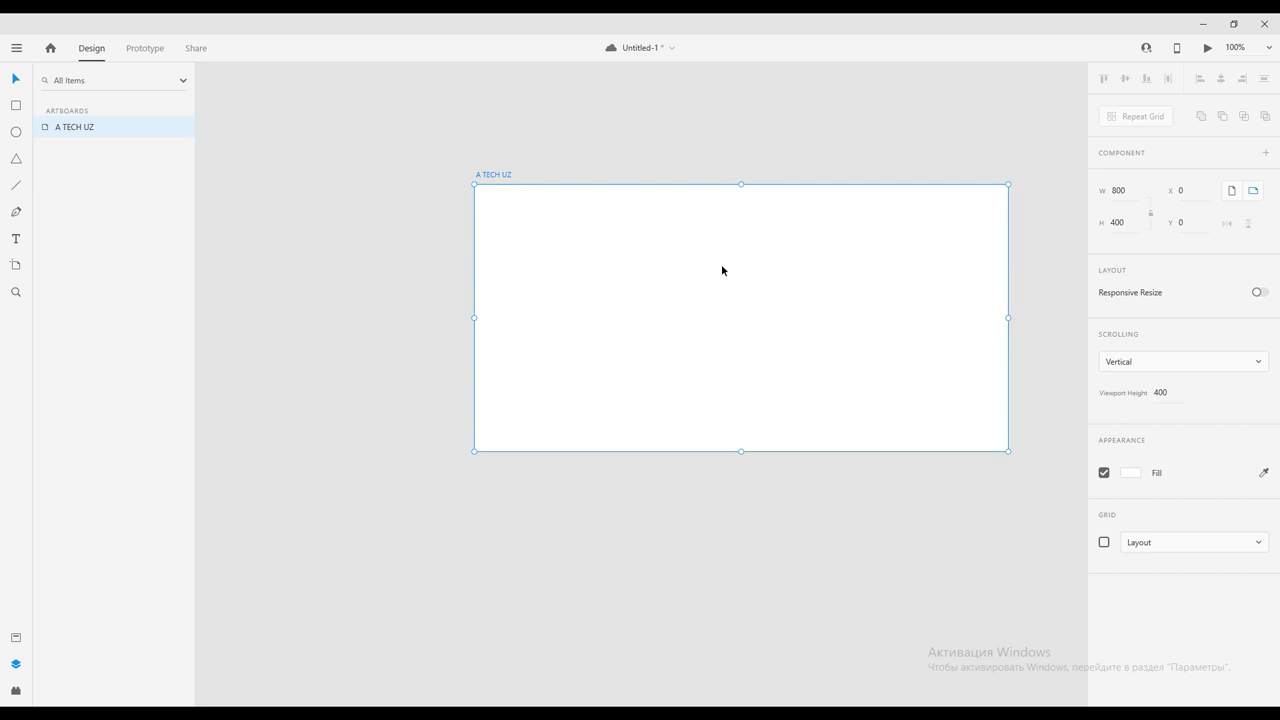
Step: Switch the artboard's orientation to portrait and return it to landscape
scroll(721, 264, down, 5)
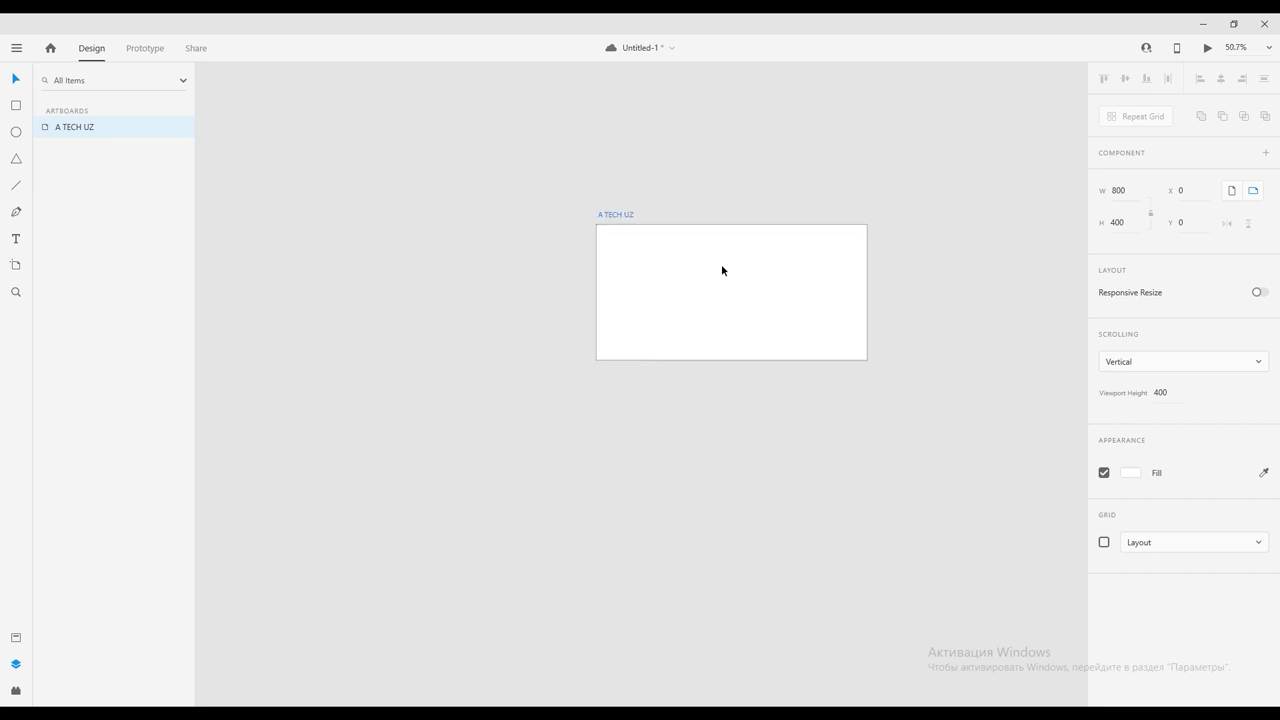
scroll(780, 262, up, 3)
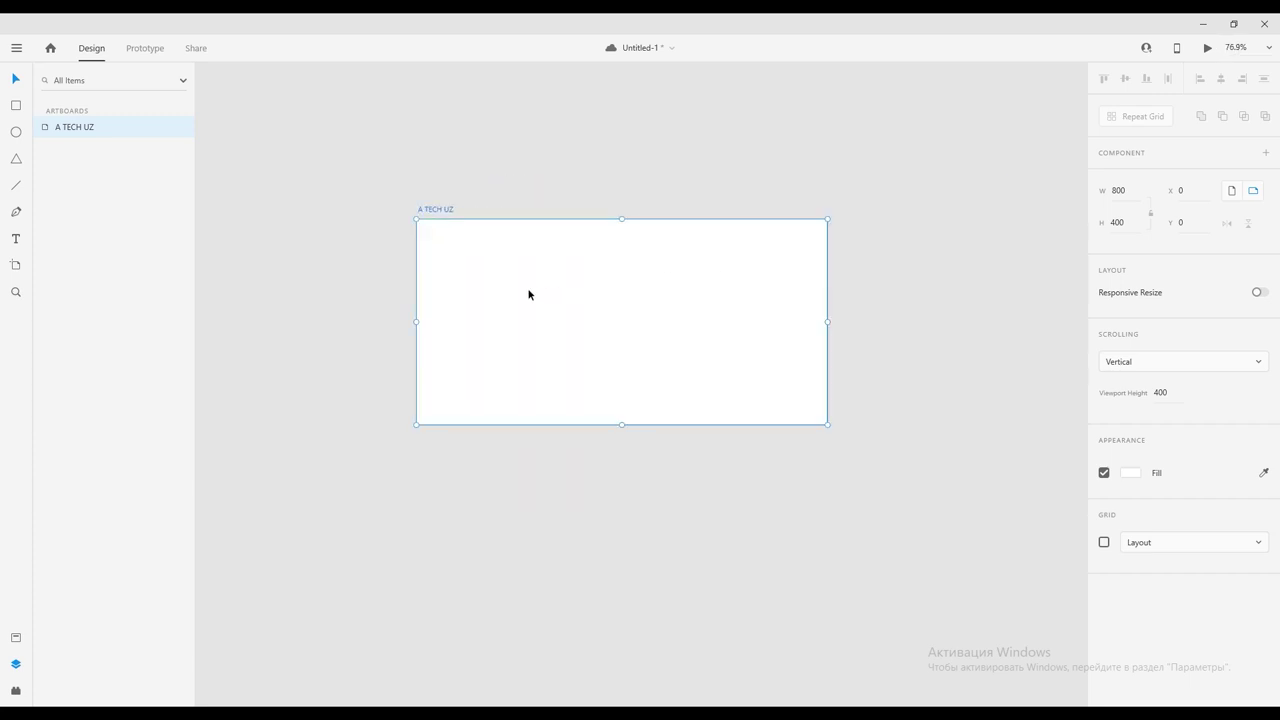
scroll(529, 291, up, 5)
scroll(684, 273, down, 2)
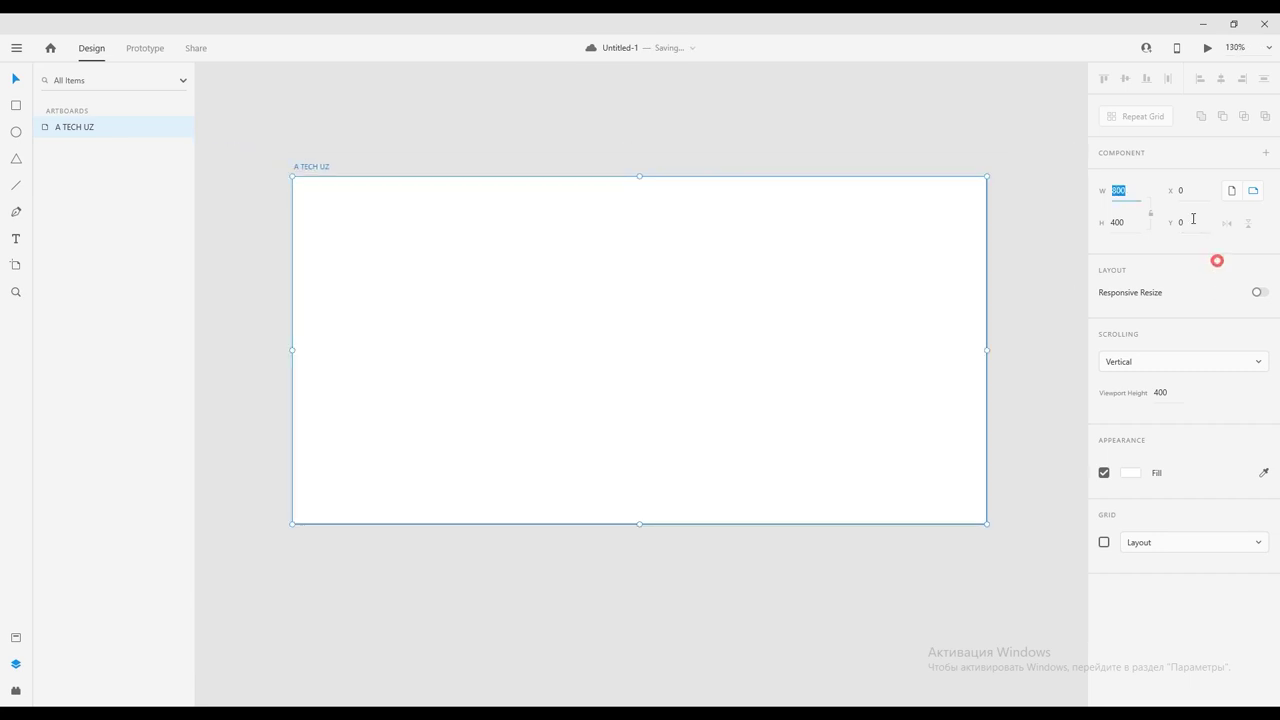
click(1231, 190)
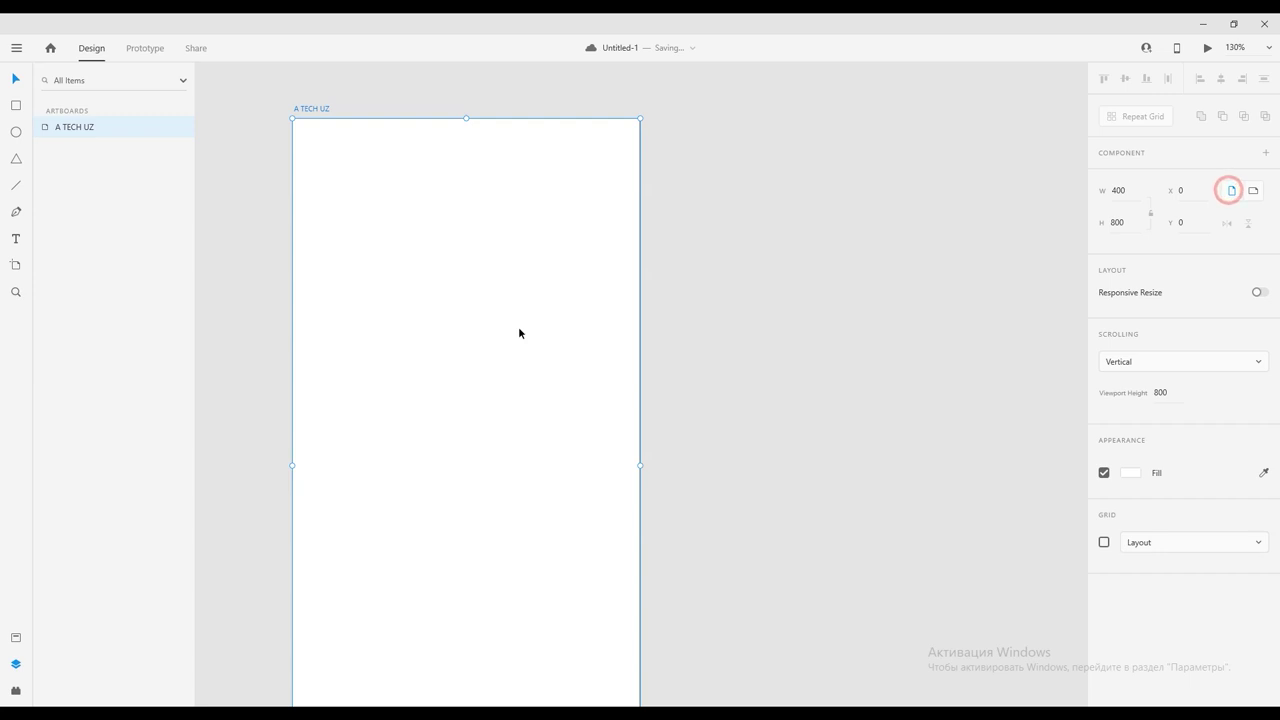
scroll(374, 328, down, 2)
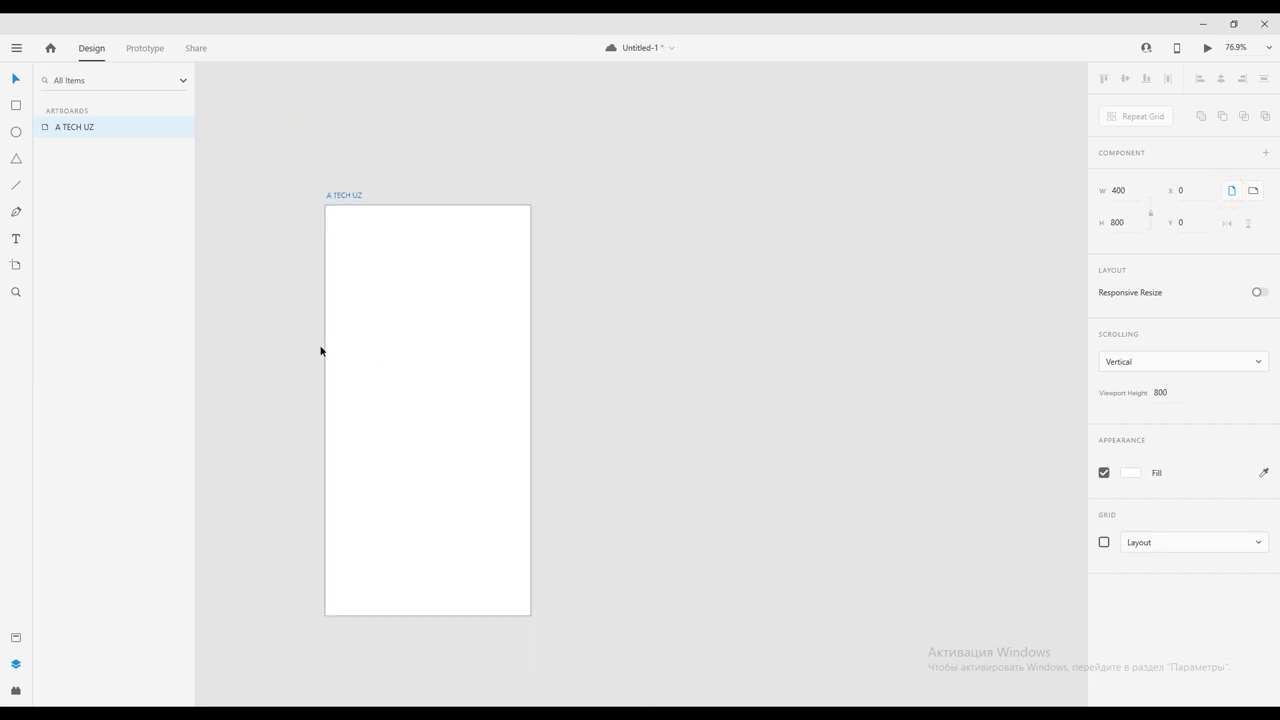
click(1253, 191)
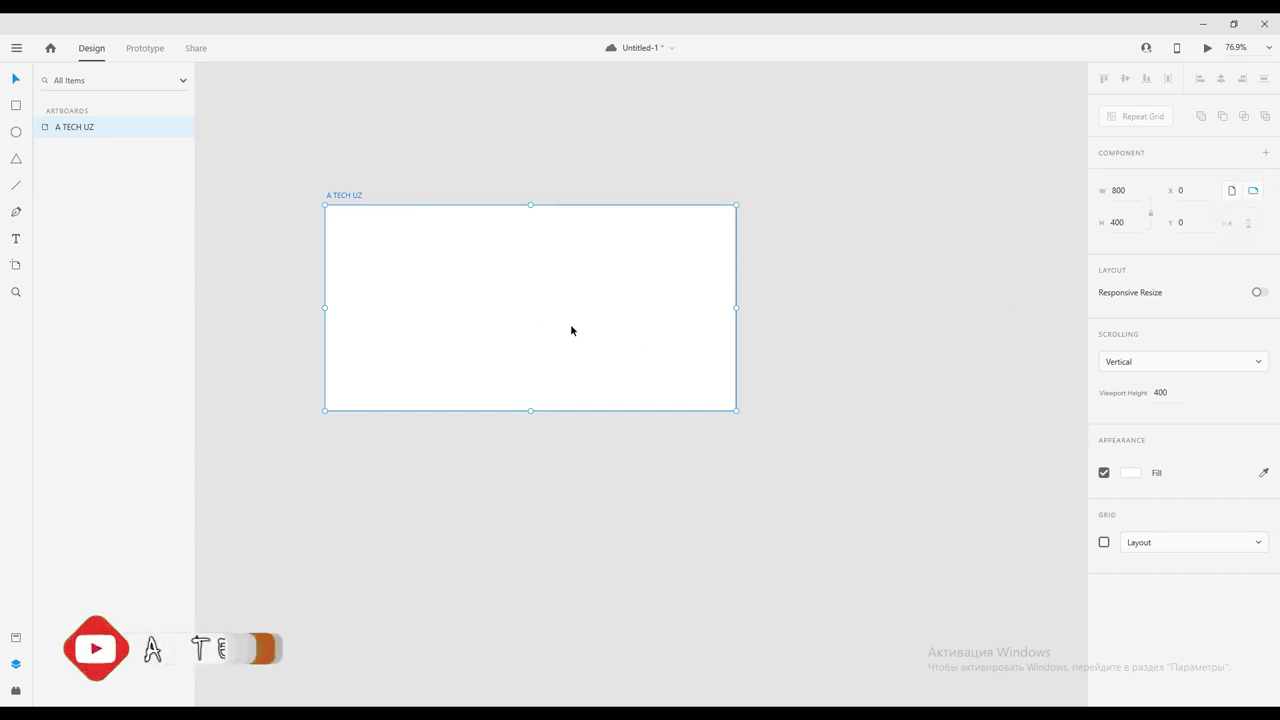
scroll(299, 206, up, 2)
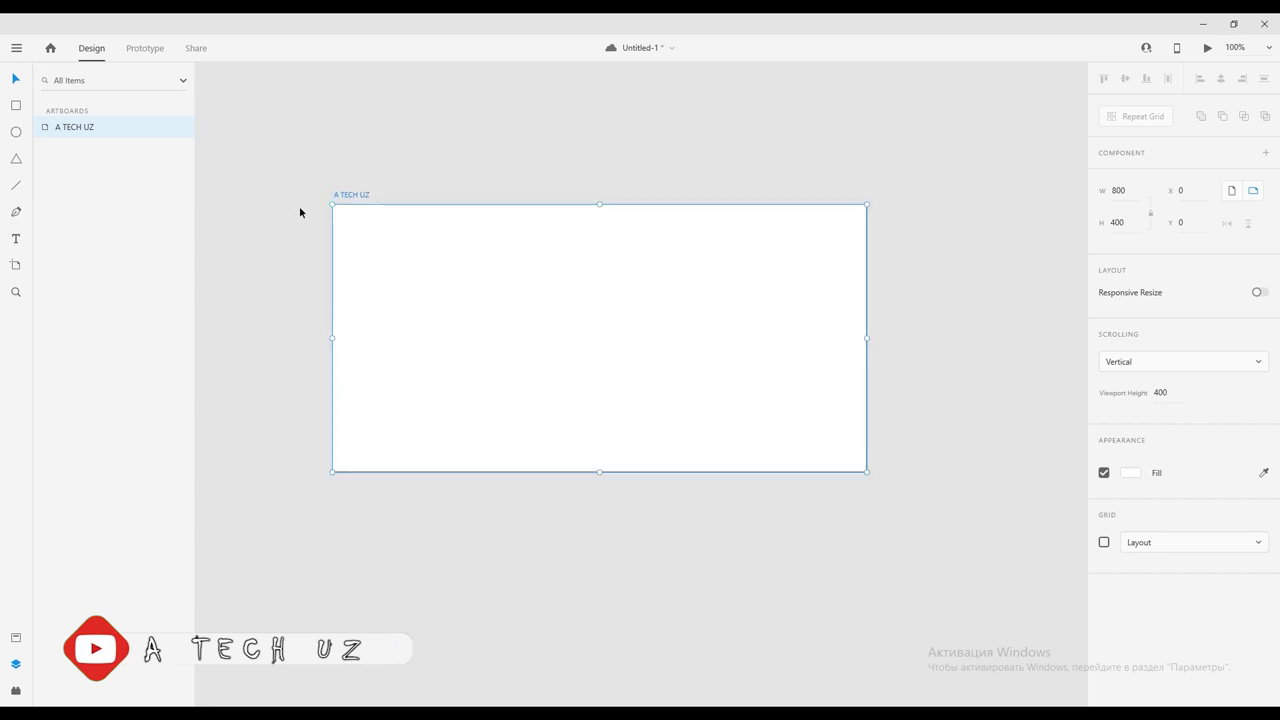
Step: Toggle the artboard's fill off and on again, and recolour it to solid turquoise #0AF9C9
click(1104, 474)
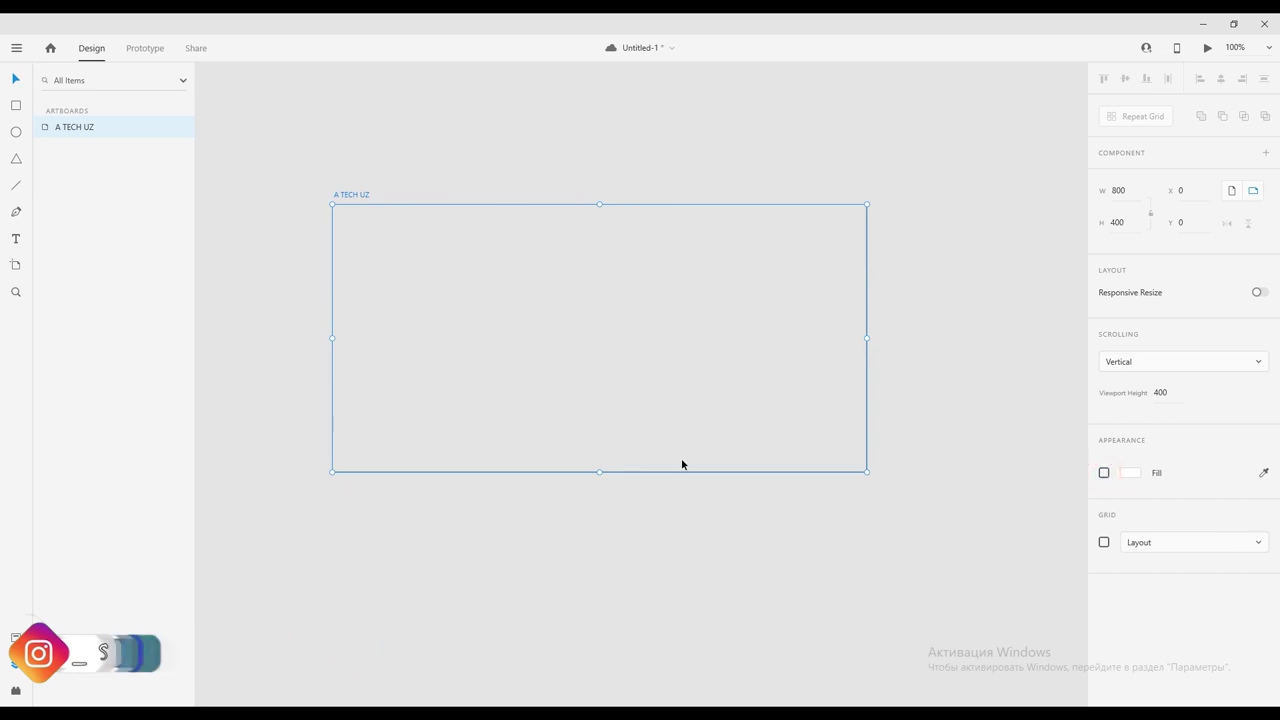
click(1104, 474)
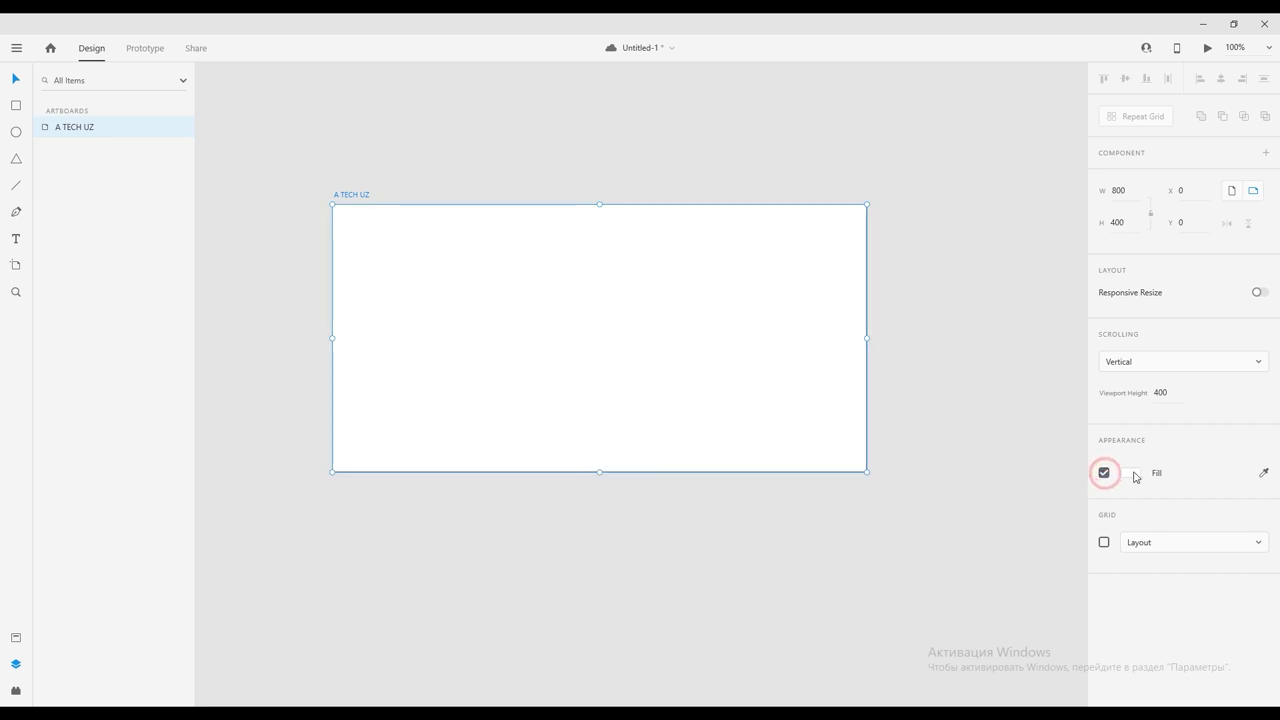
click(1130, 473)
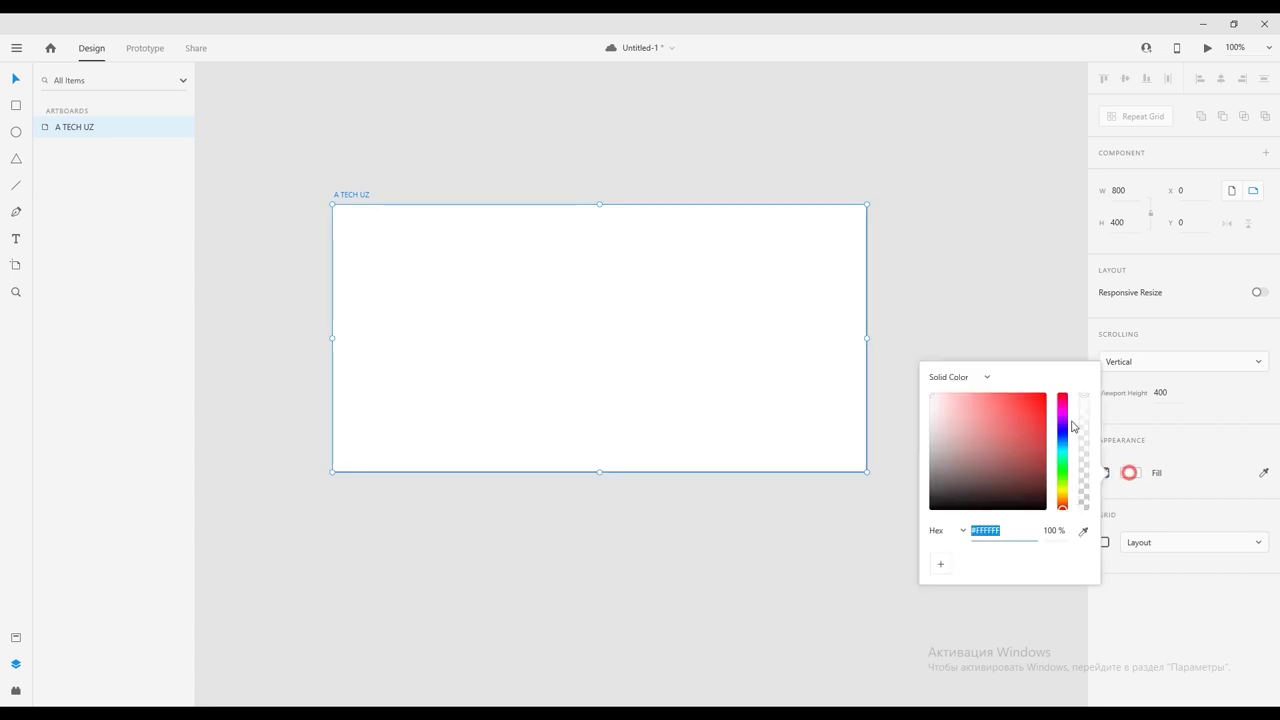
click(1046, 394)
click(1062, 437)
click(1062, 455)
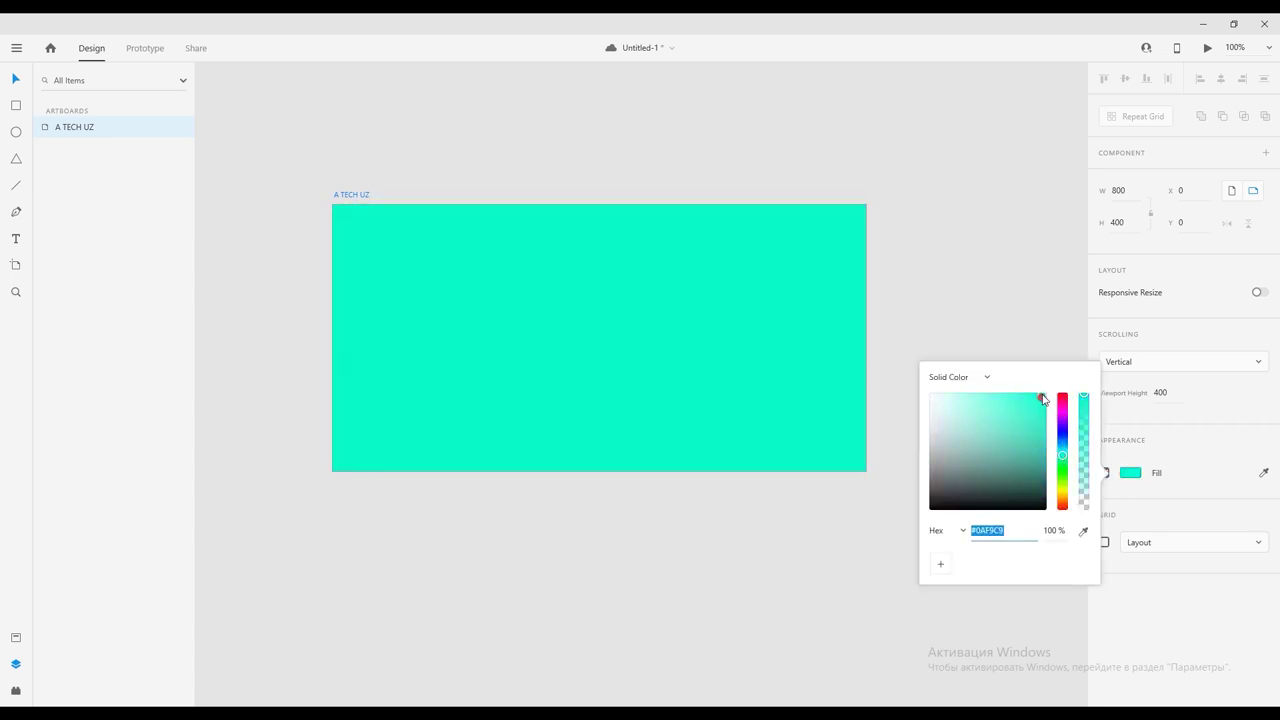
Step: Change the artboard's solid fill colour to pure blue #003CFF
click(1004, 394)
click(1062, 404)
click(1062, 424)
click(1062, 436)
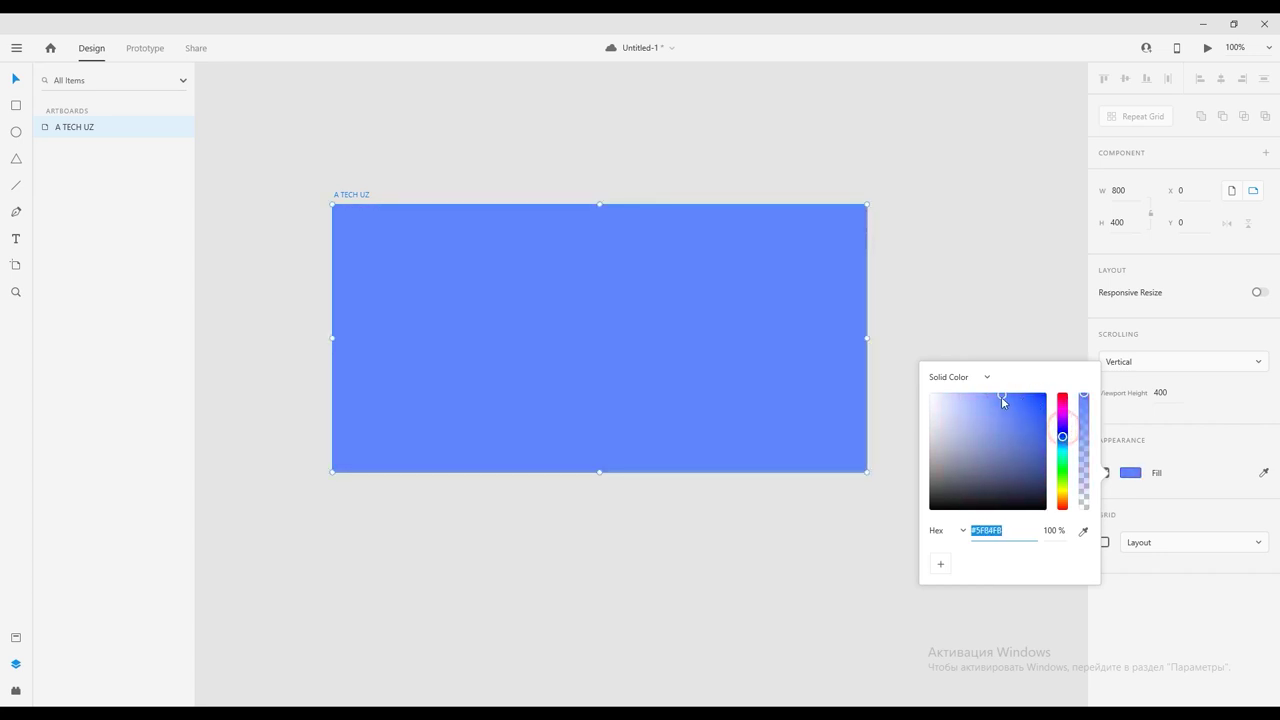
drag(1007, 395, 1058, 400)
click(1042, 397)
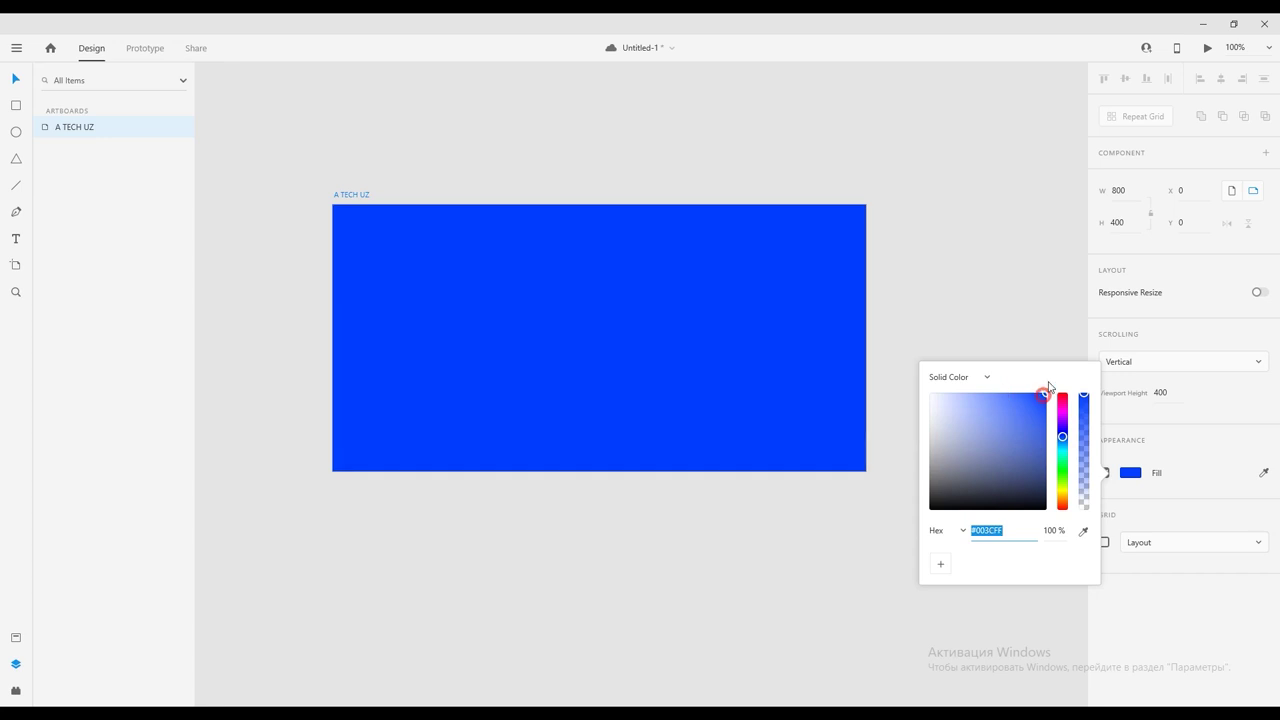
Step: Switch the artboard's fill to a linear gradient and set its starting colour stop to red #FF0000
click(966, 378)
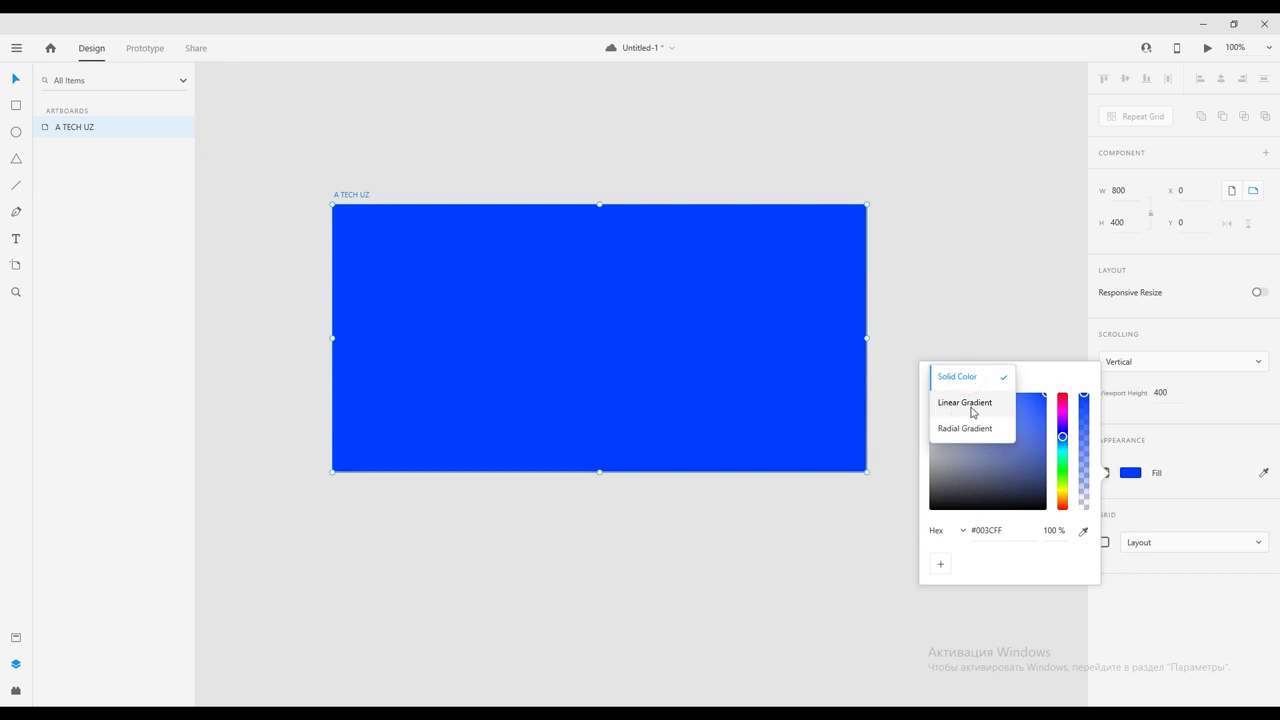
click(979, 408)
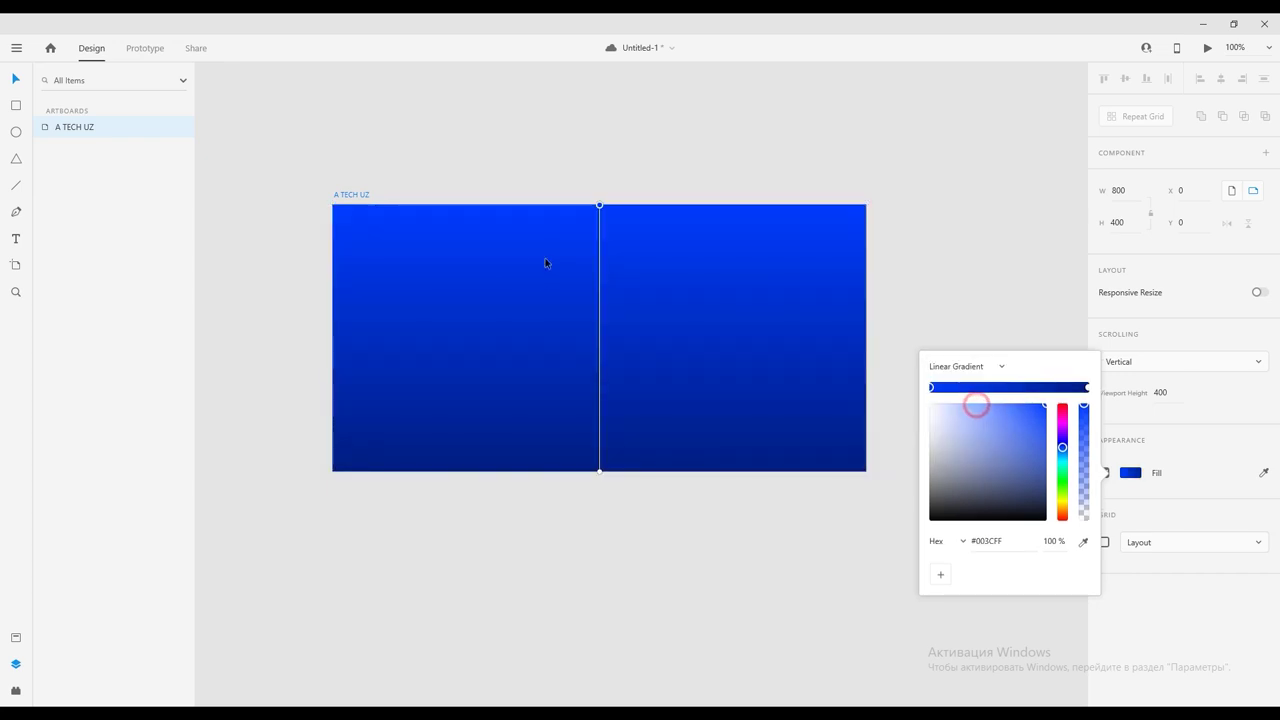
click(930, 388)
click(991, 450)
drag(1063, 438, 1062, 405)
click(1034, 411)
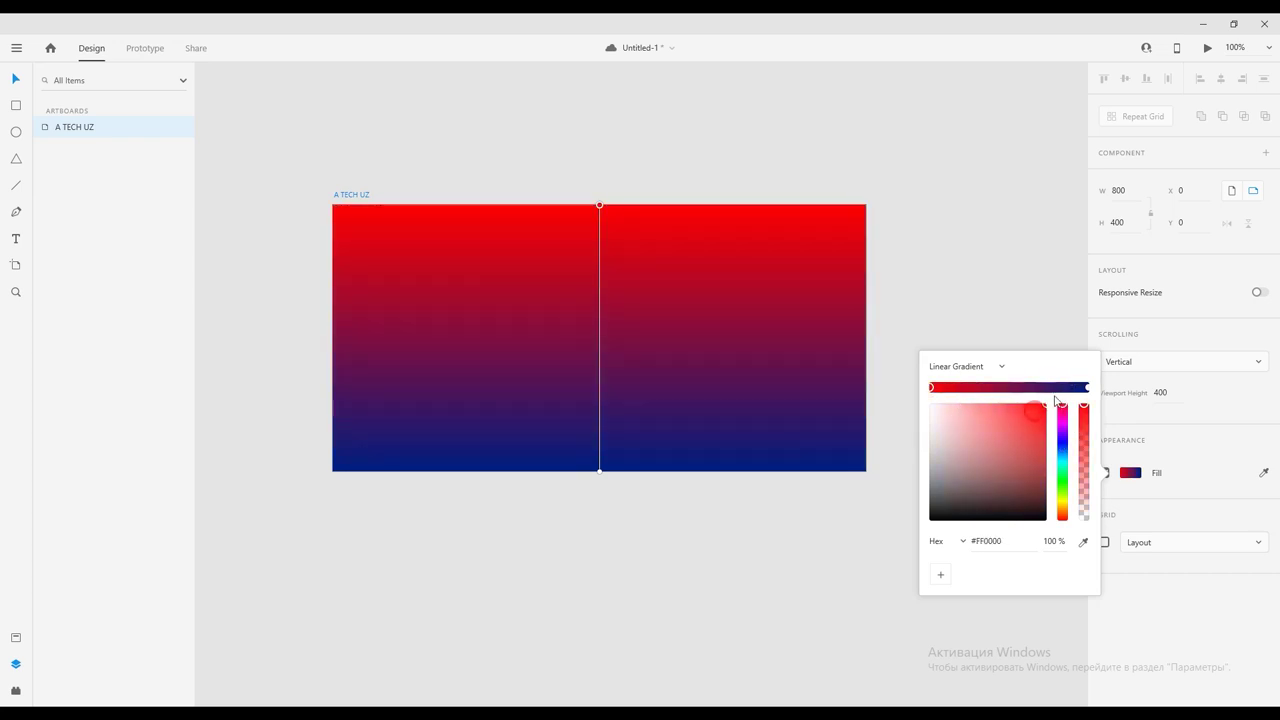
Step: Set the linear gradient's end stop to purple #800077 and shorten the gradient so it ends above the artboard's lower edge
click(1087, 387)
click(1063, 444)
drag(1066, 450, 1062, 421)
drag(600, 472, 601, 420)
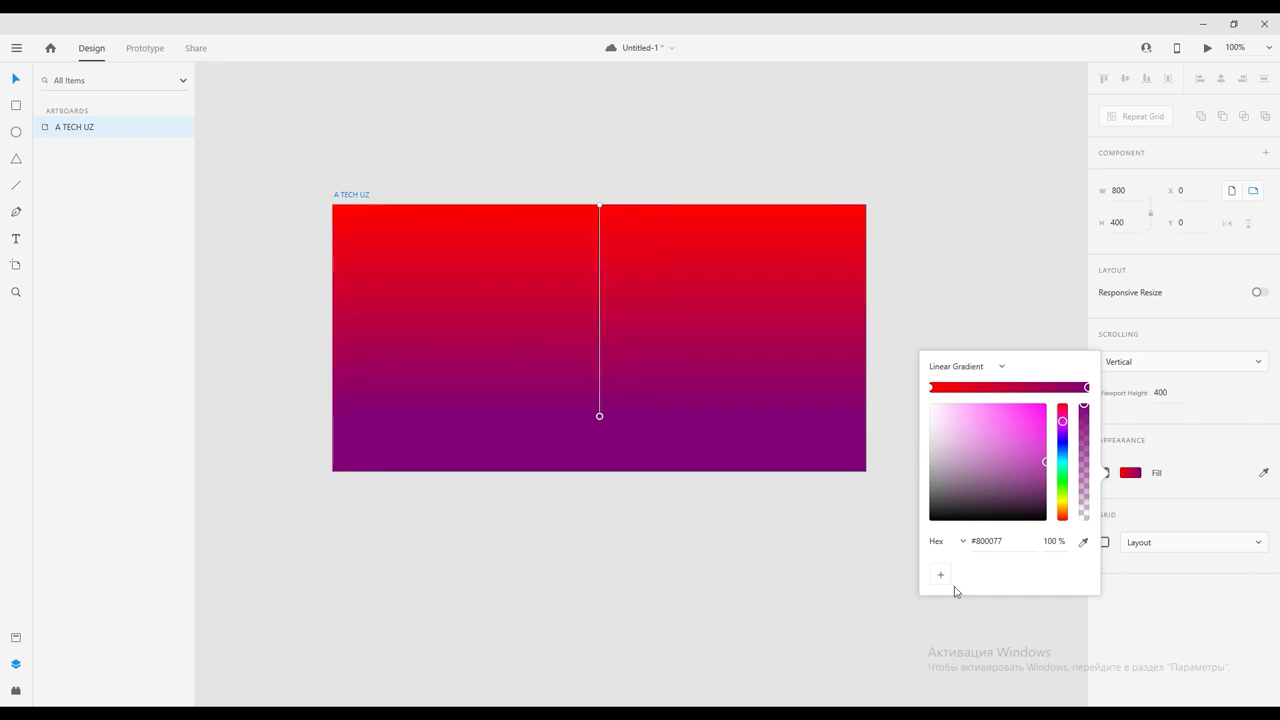
click(944, 541)
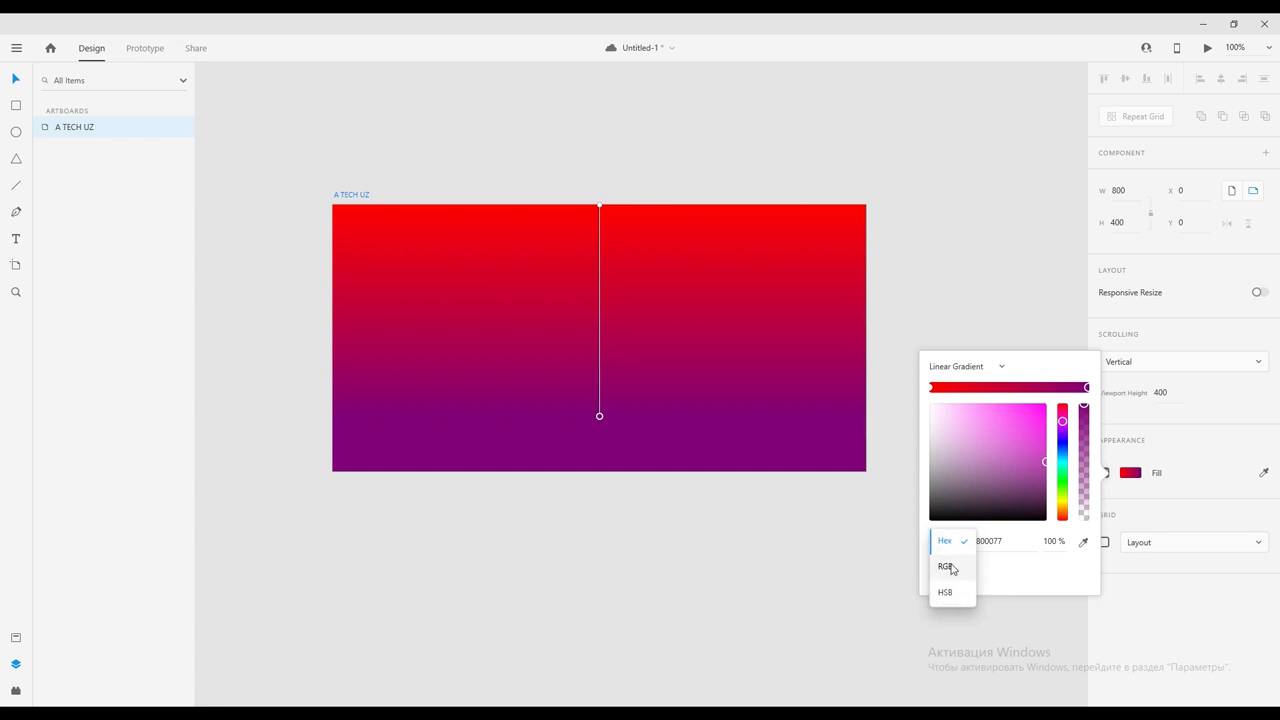
click(998, 581)
Step: Change the artboard's fill to a radial gradient and stretch its outer handle beyond the artboard's right edge
click(970, 366)
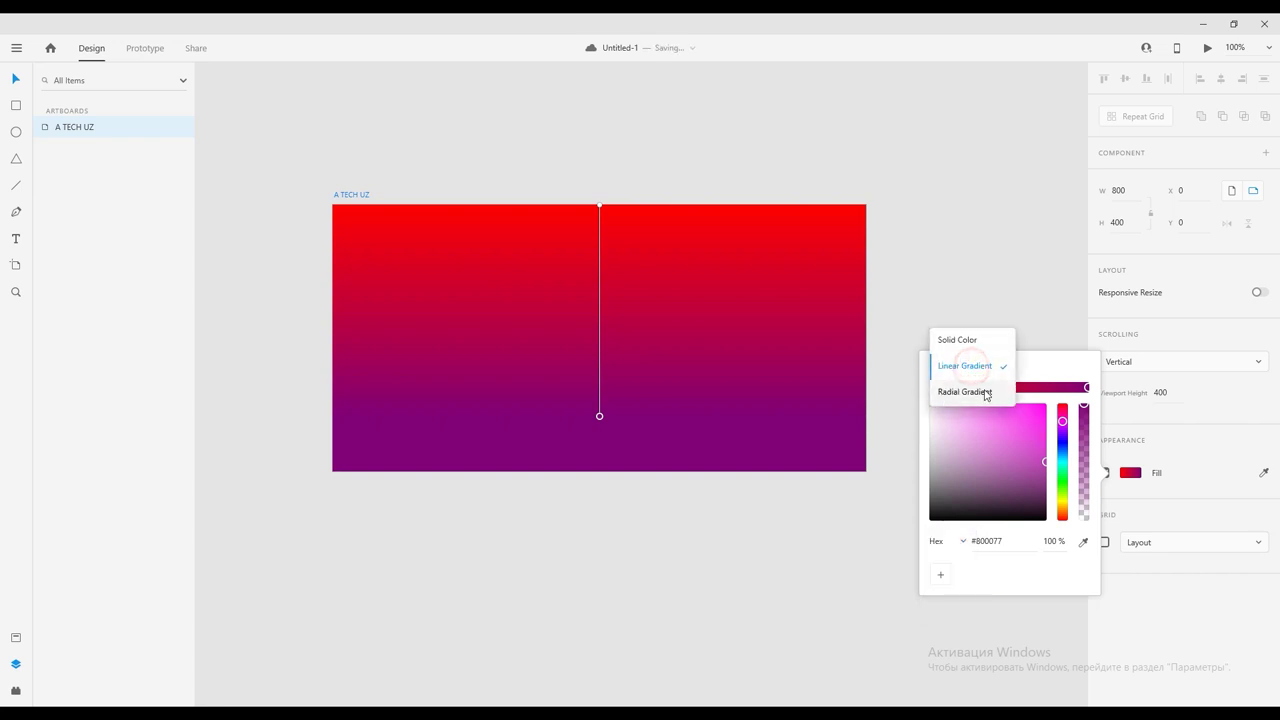
click(982, 392)
drag(866, 338, 898, 352)
click(963, 368)
click(1024, 360)
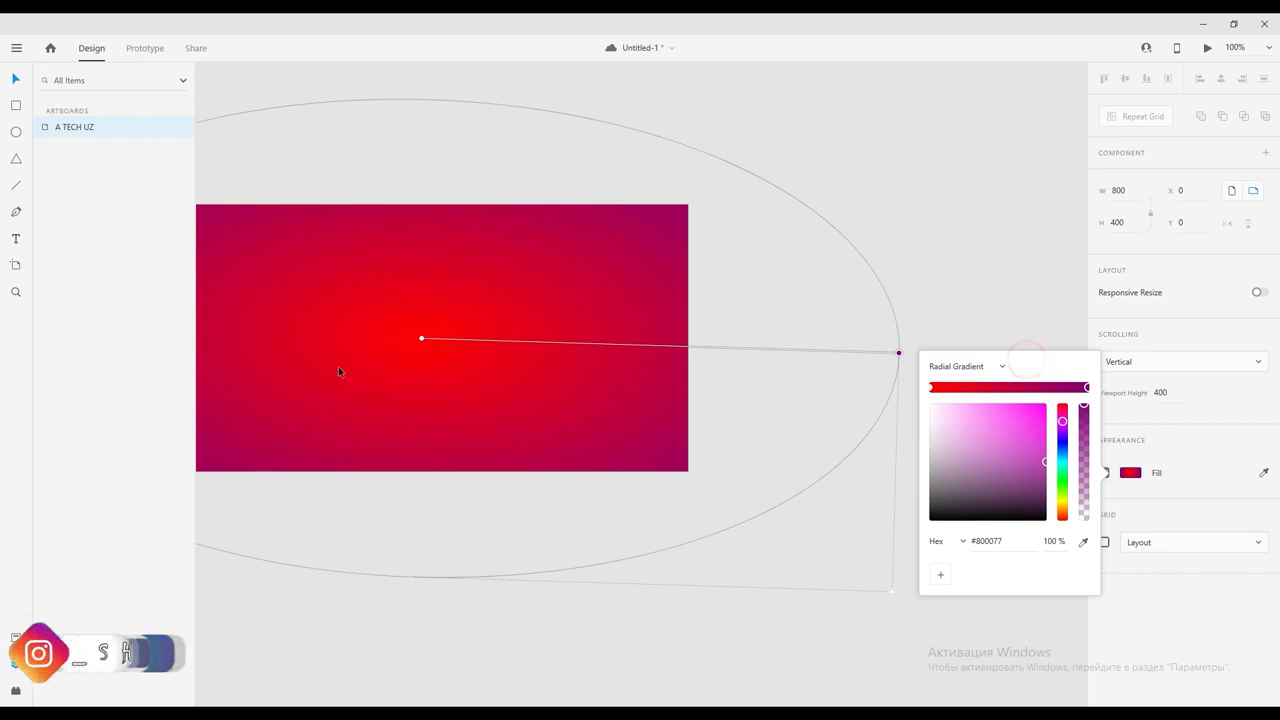
scroll(317, 369, down, 3)
scroll(202, 319, up, 3)
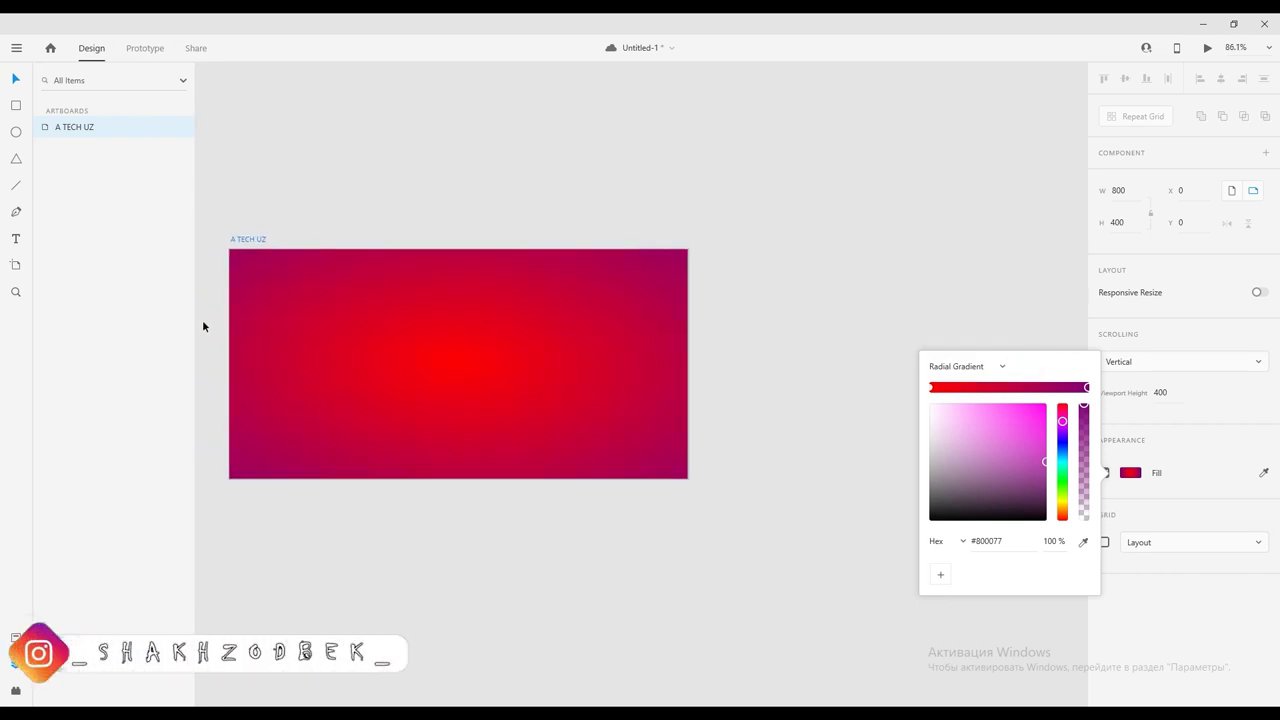
click(1011, 294)
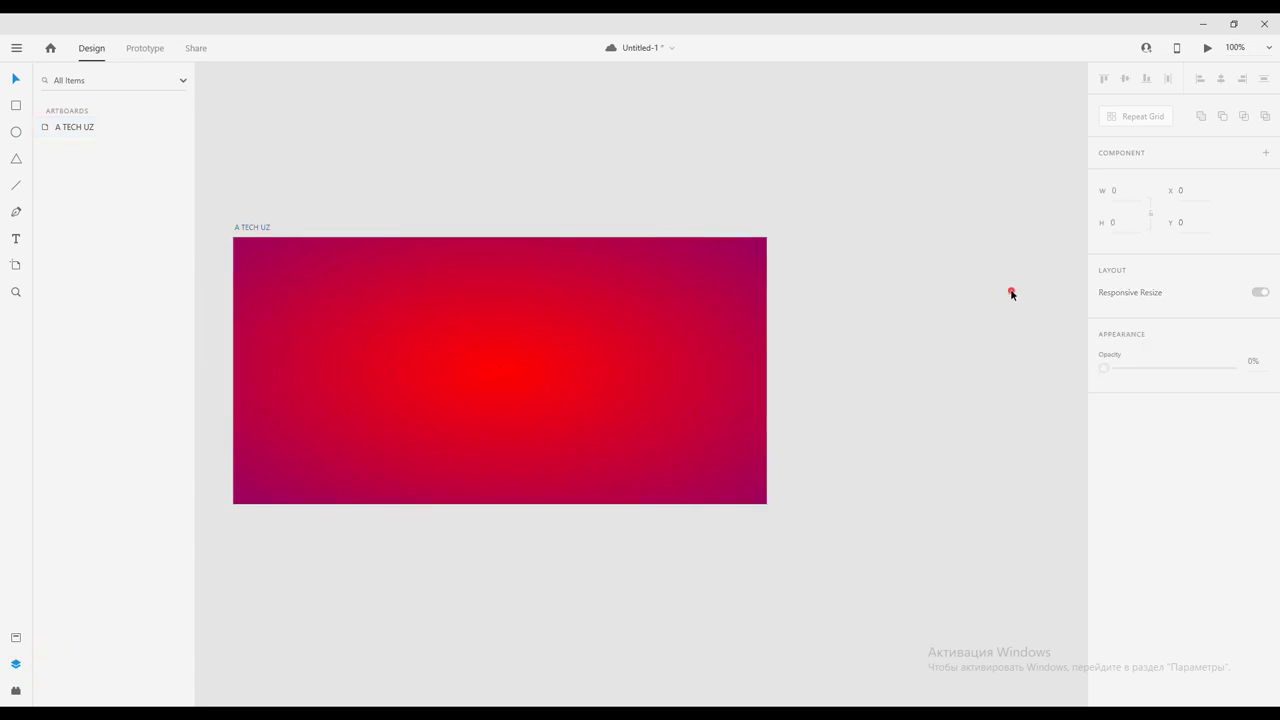
Step: Return the artboard's fill to a solid colour and set it to white
click(616, 365)
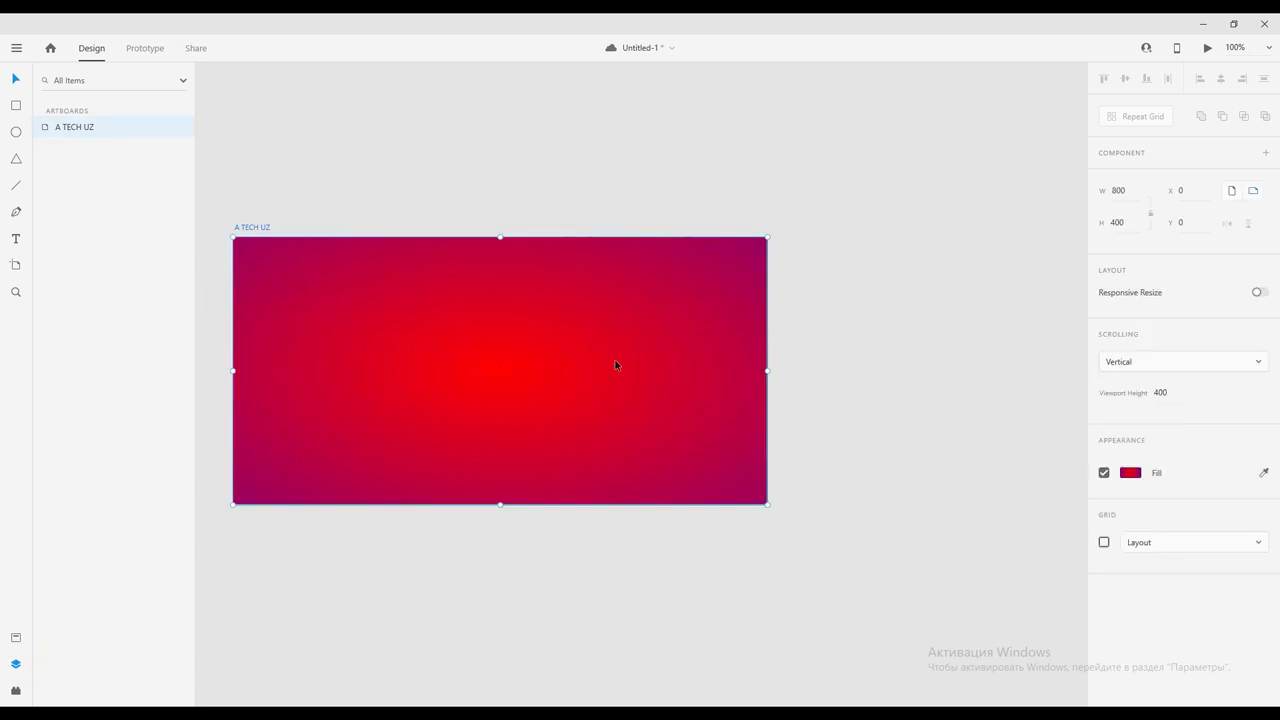
click(1131, 473)
click(990, 367)
click(970, 318)
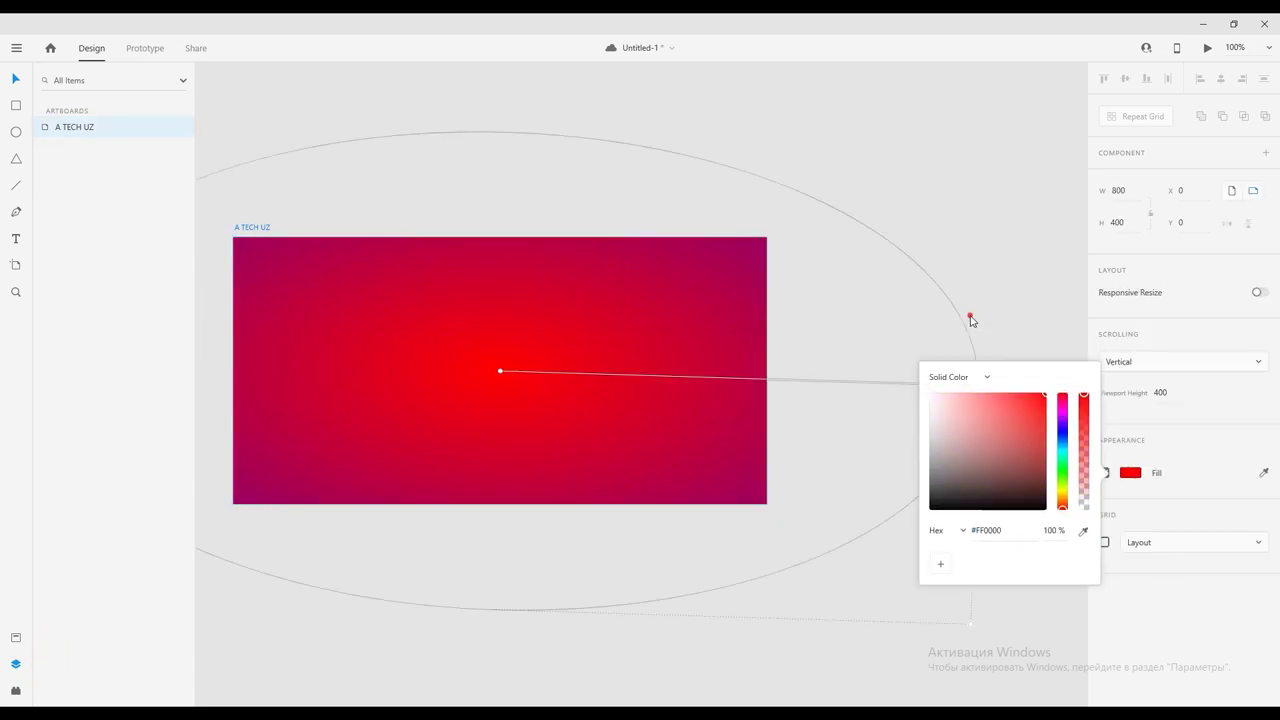
drag(948, 407, 912, 380)
click(925, 338)
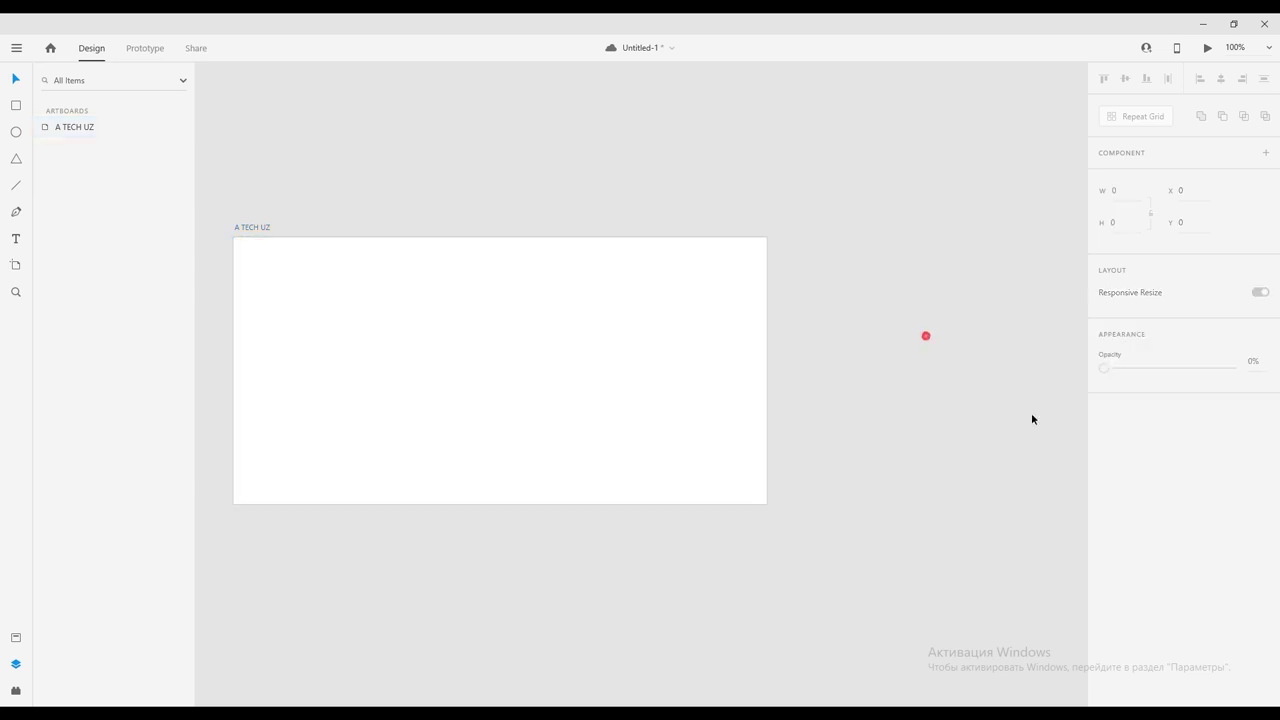
click(590, 424)
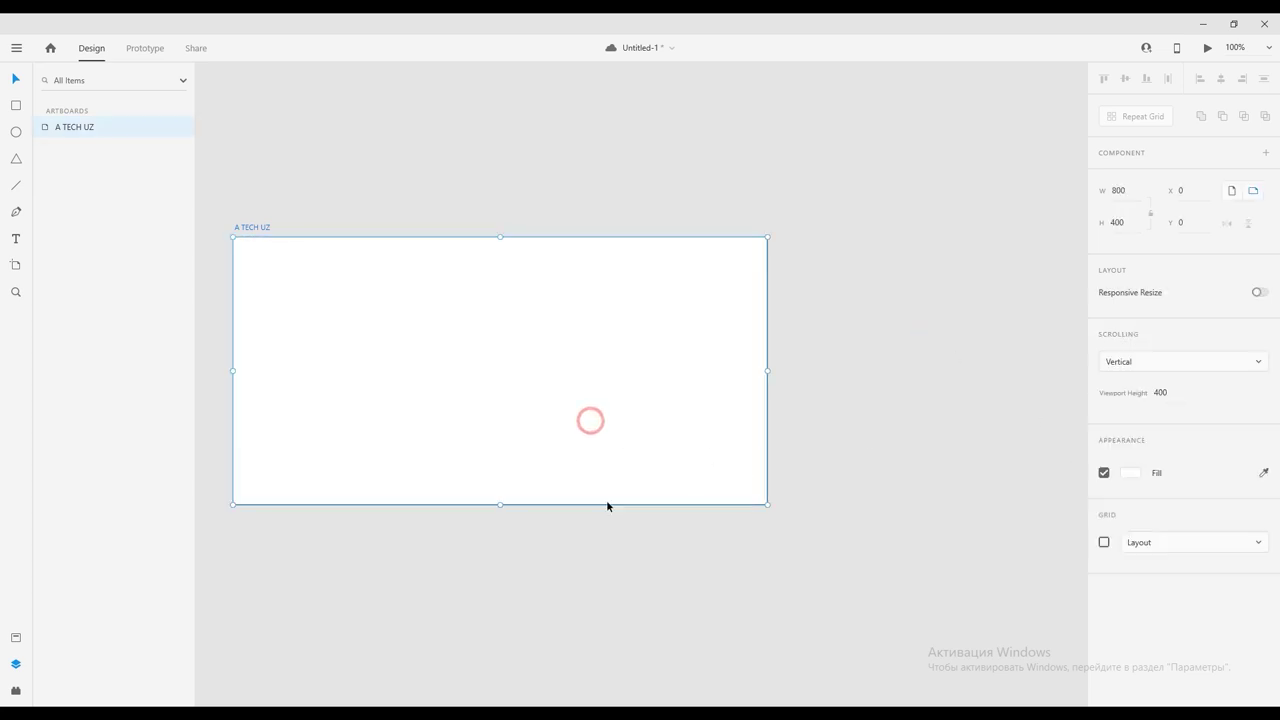
Step: Turn on the layout grid for the A TECH UZ artboard and set it to 7 columns
scroll(201, 295, up, 3)
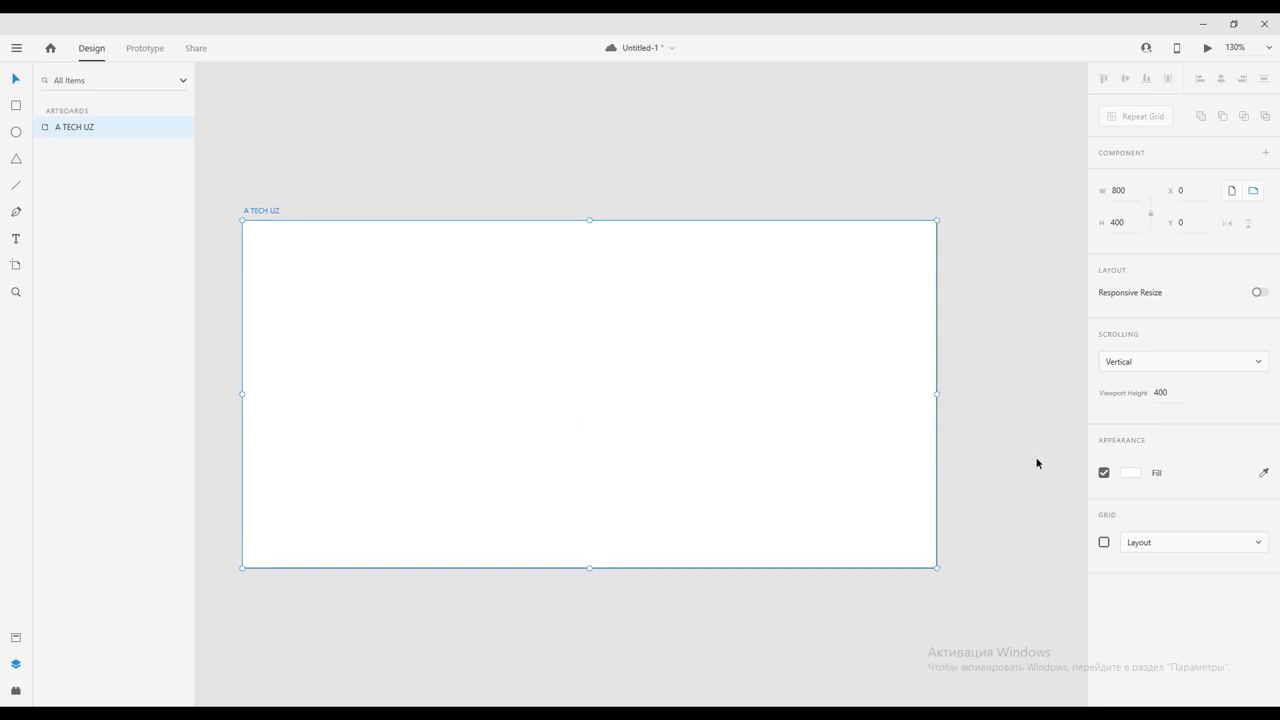
click(1104, 543)
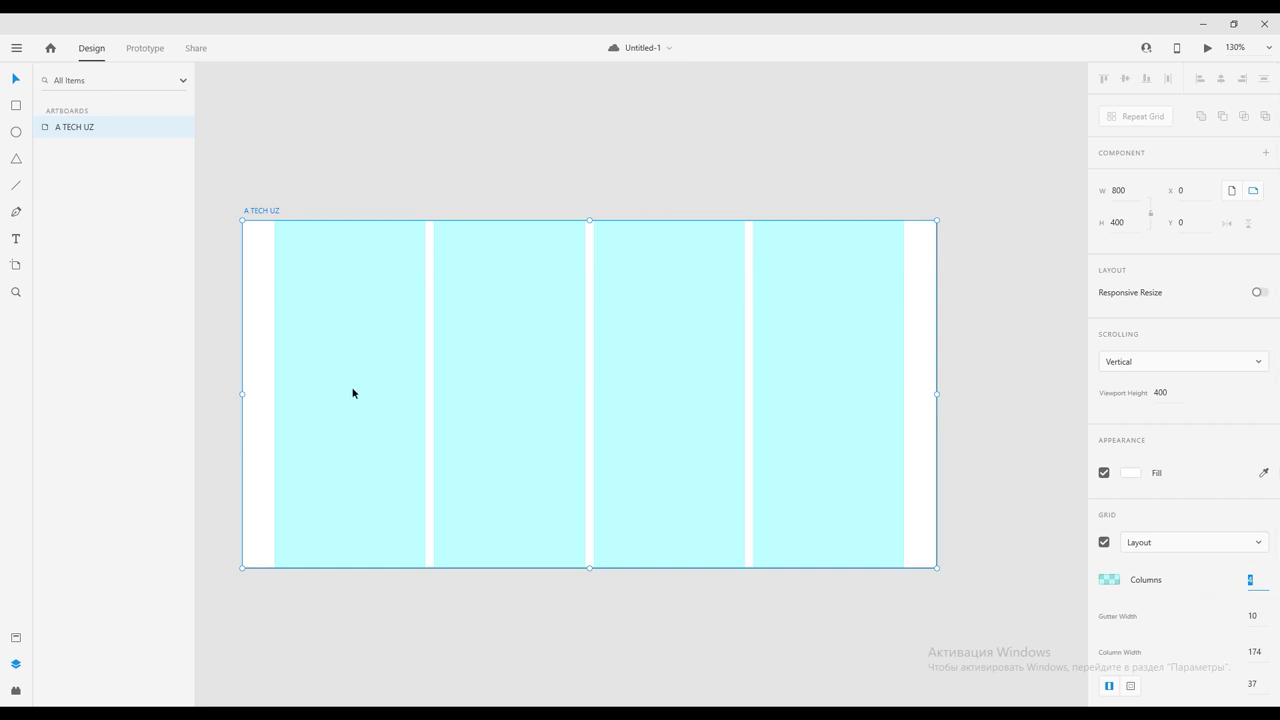
drag(1241, 578, 1251, 534)
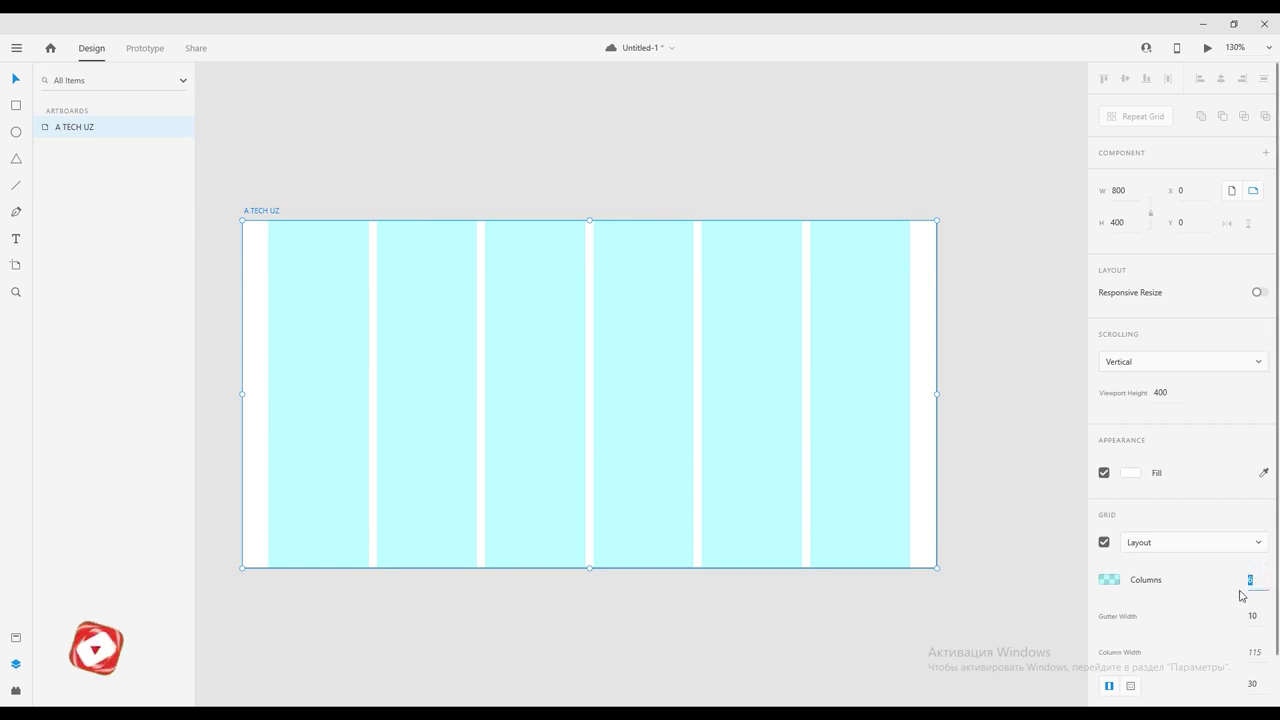
text(7)
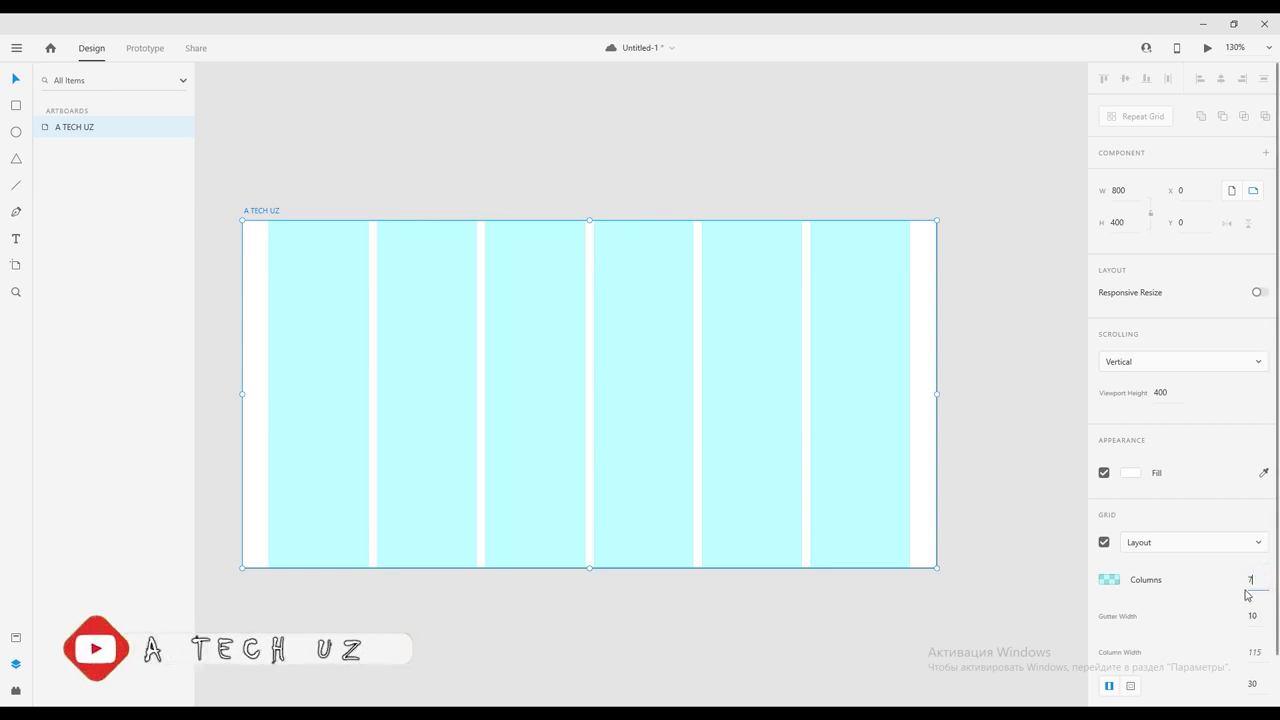
click(1235, 572)
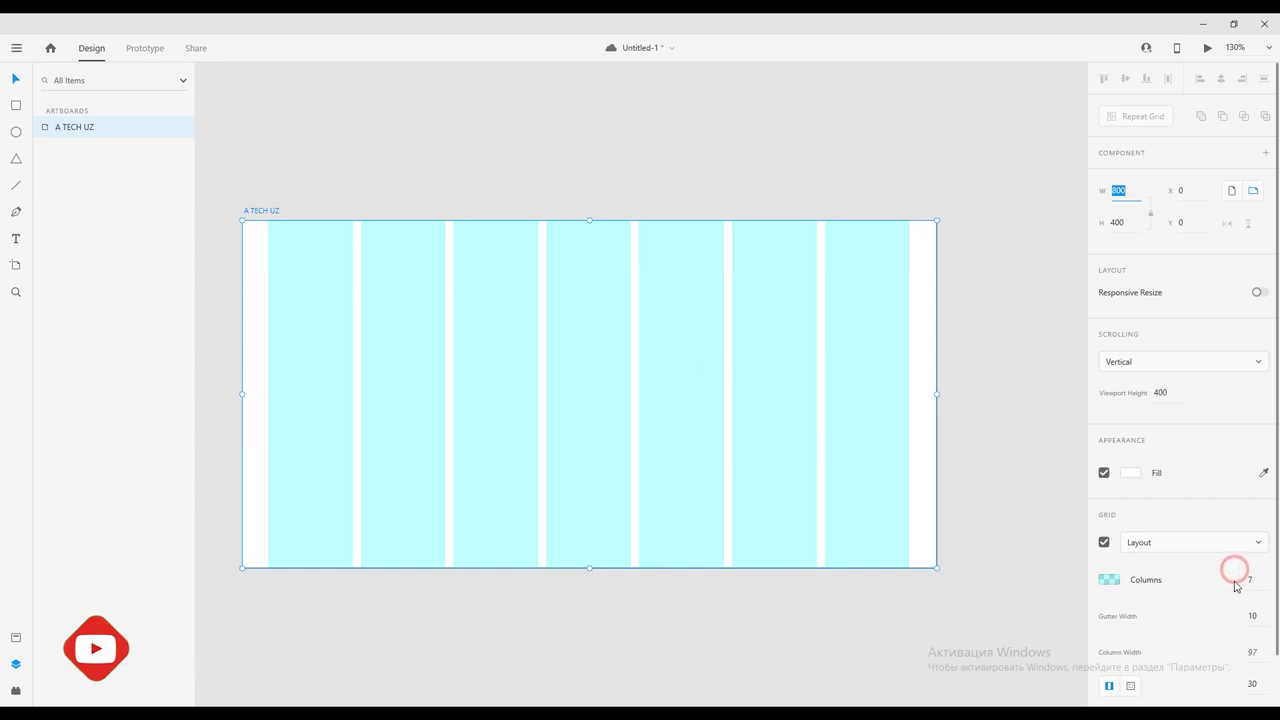
Step: Widen the layout grid's gutter width to 56
scroll(1231, 600, down, 1)
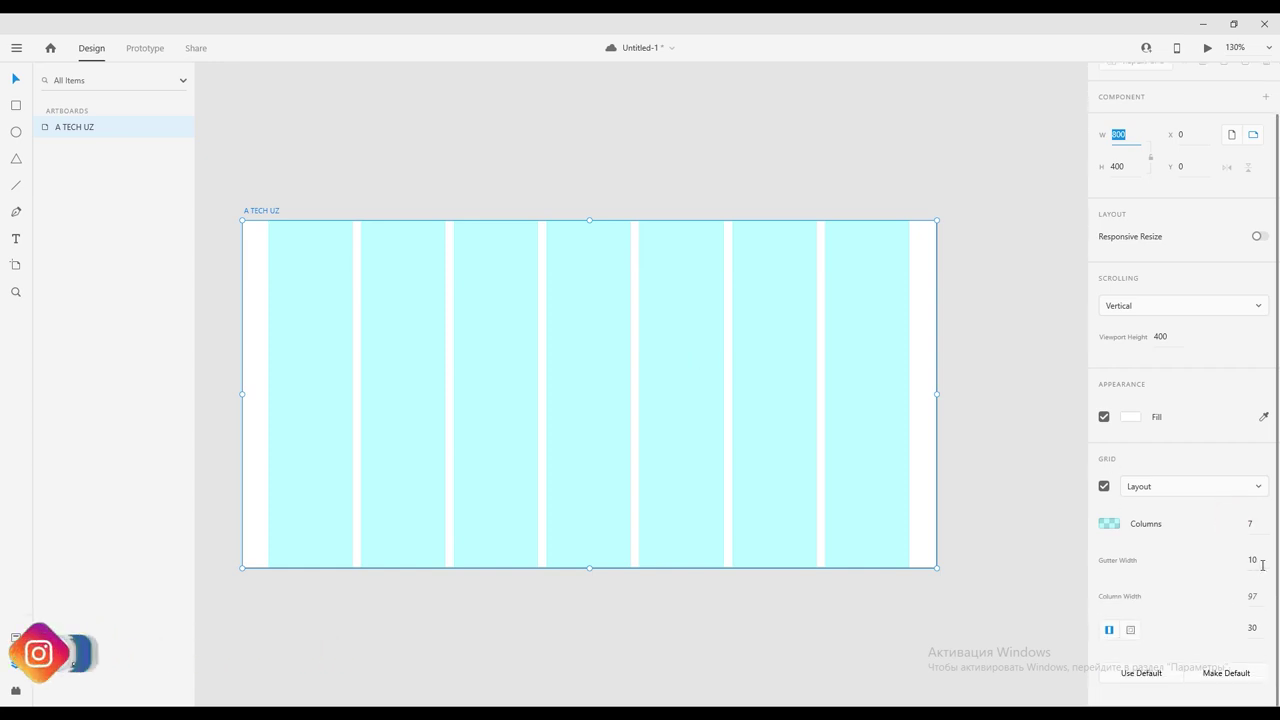
drag(1258, 561, 1246, 561)
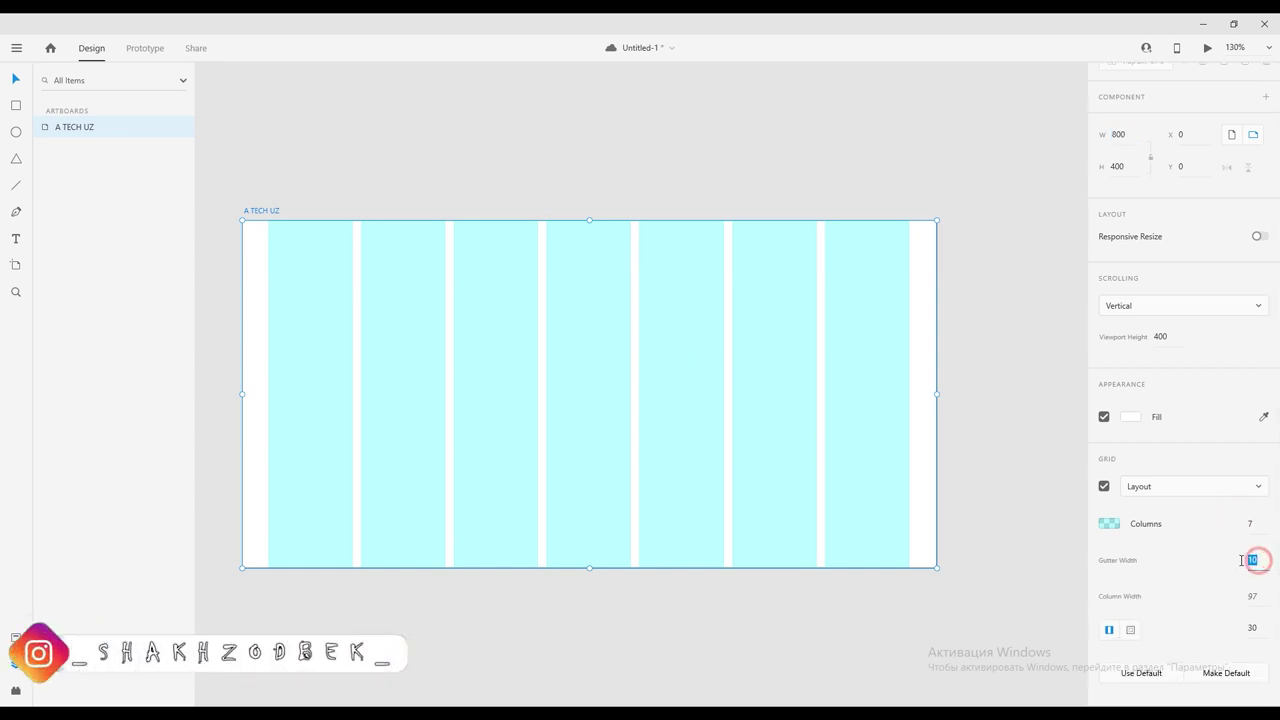
key(Up)
key(Down)
key(Down)
key(Down)
key(Down)
key(Down)
key(Down)
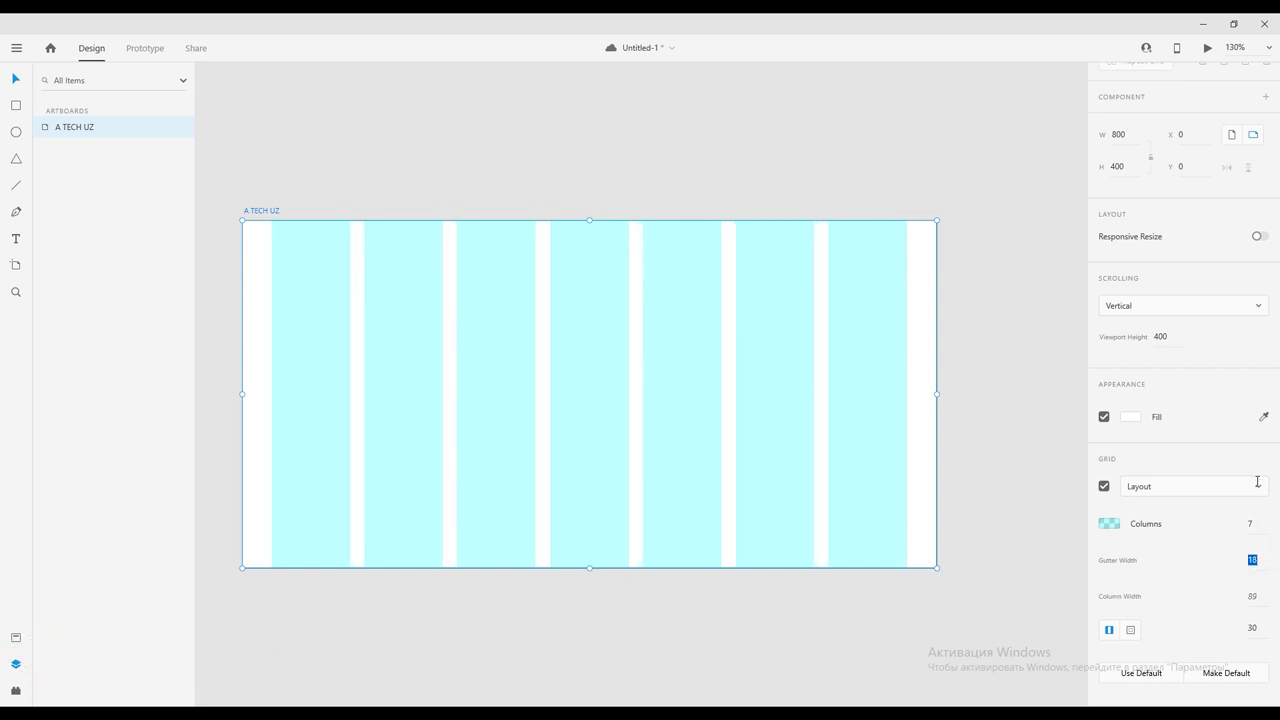
key(Up)
key(Up)
key(Up)
key(Up)
key(Up)
key(Up)
key(Up)
key(Up)
key(Up)
key(Up)
key(Up)
key(Up)
key(Up)
key(Up)
key(Up)
key(Up)
key(Up)
key(Up)
key(Up)
key(Up)
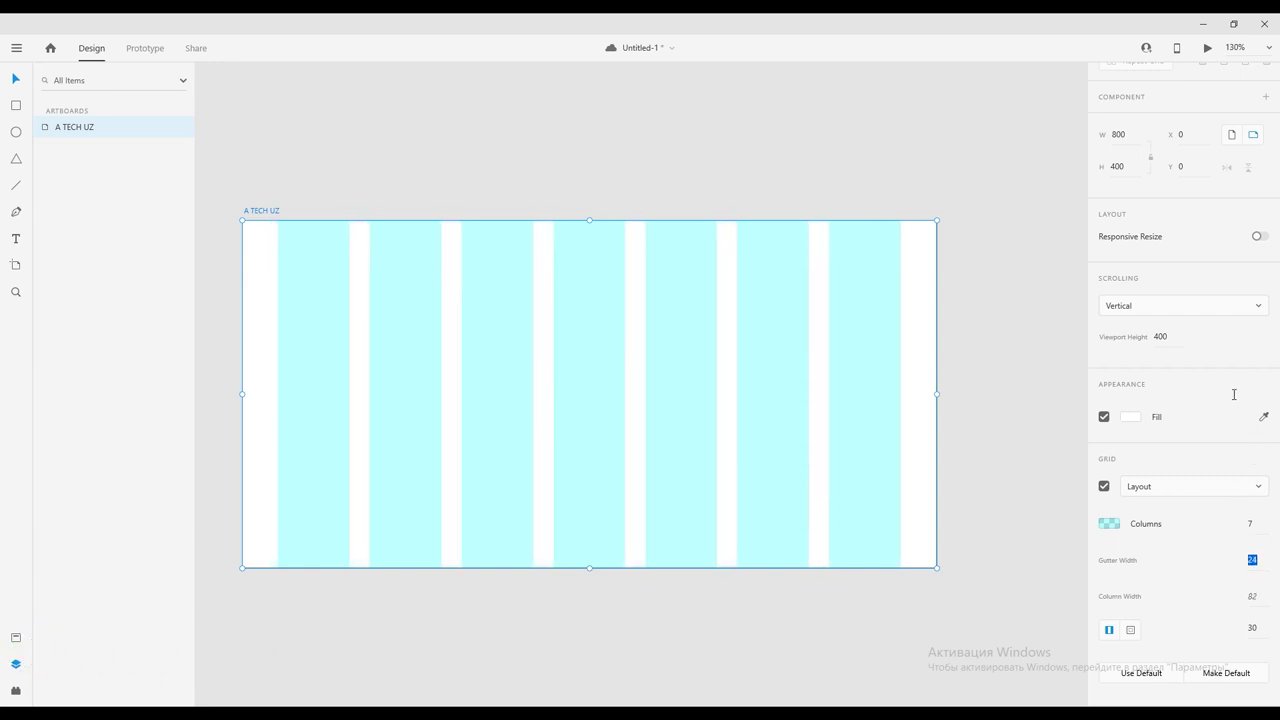
key(Up)
key(Up)
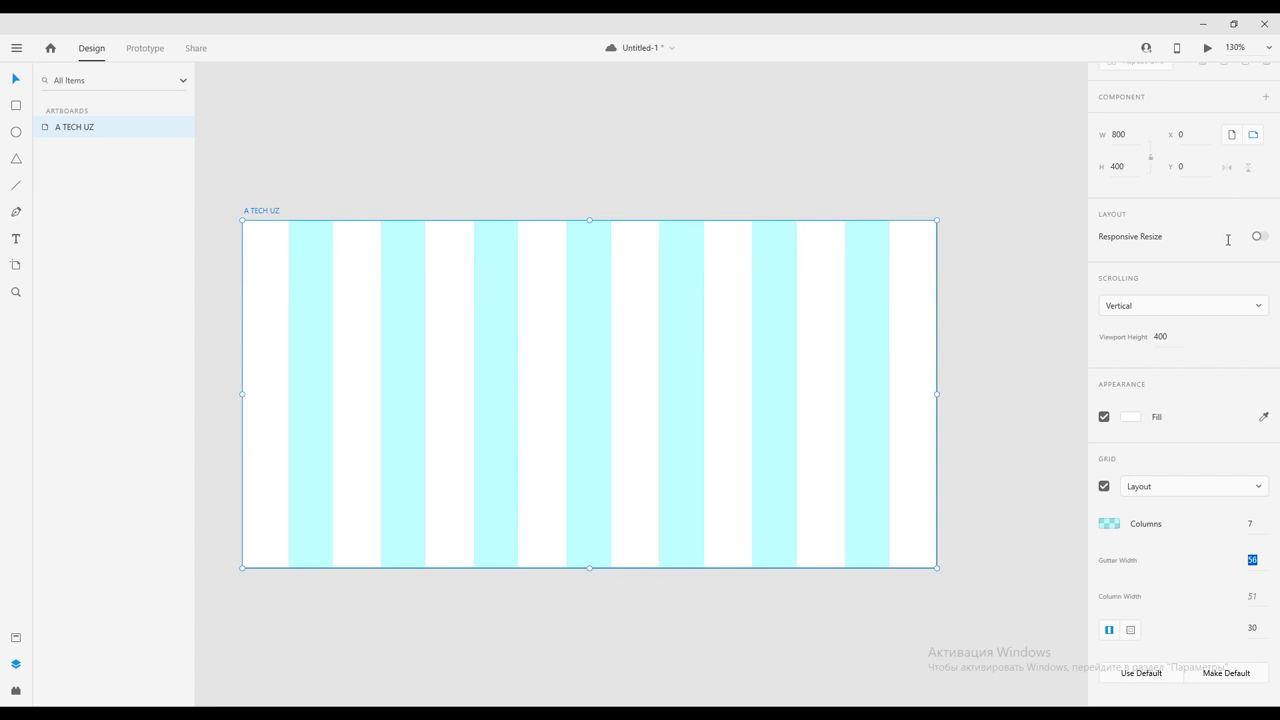
Step: Reduce the layout grid's gutter width to 18
key(Down)
key(Down)
key(Down)
key(Down)
key(Down)
key(Down)
key(Down)
key(Down)
key(Down)
key(Down)
key(Down)
key(Down)
key(Down)
key(Down)
key(Down)
key(Down)
key(Down)
key(Down)
key(Down)
key(Down)
key(Up)
key(Return)
click(1194, 558)
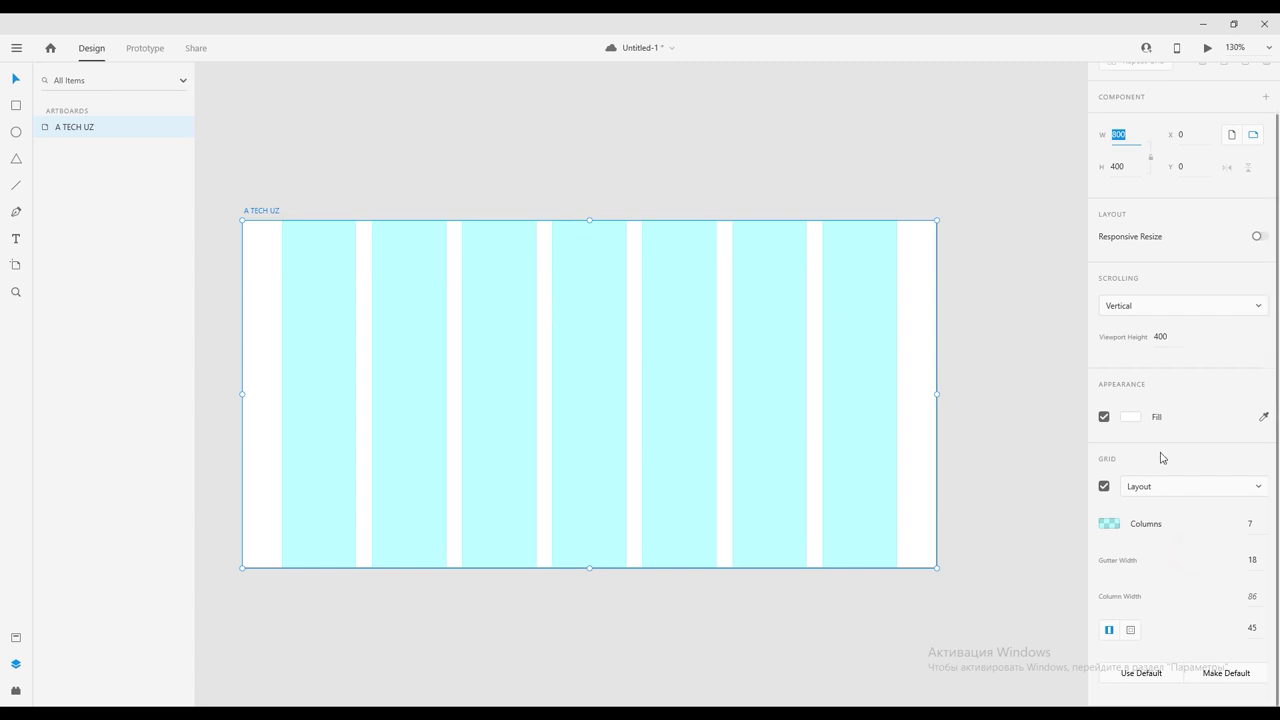
Step: Set the layout grid's column width to 85 and change the grid type to Square
drag(1256, 596, 1188, 620)
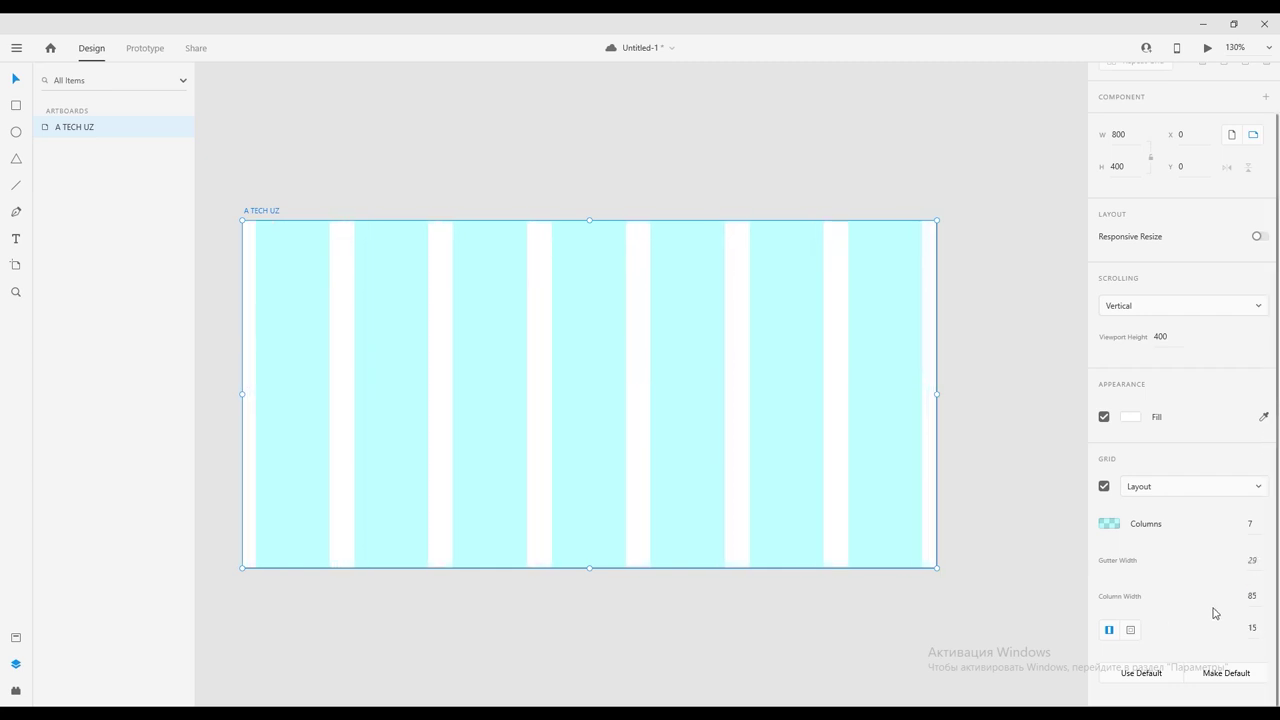
click(1161, 487)
click(1133, 515)
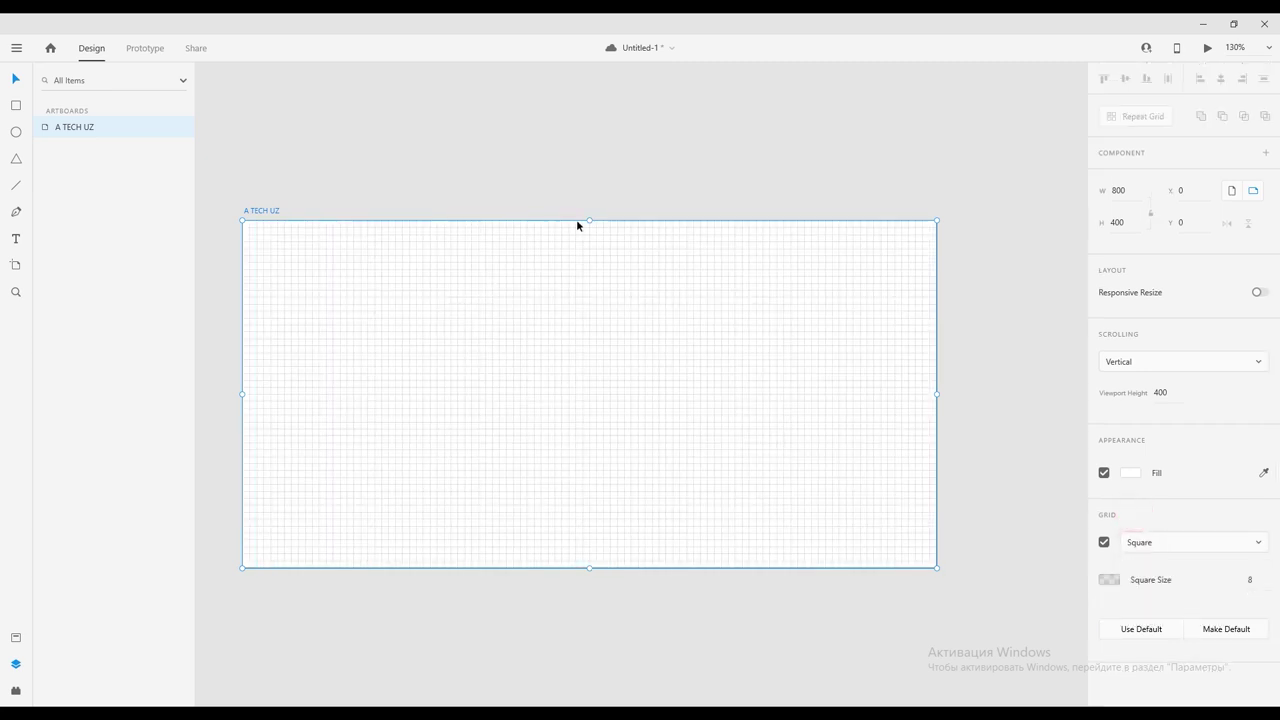
Step: Extend the artboard's upper edge to a height of 403 and raise its scrolling viewport marker to a height of 33
mouse_move(590, 220)
mouse_down()
mouse_move(591, 246)
mouse_move(590, 217)
mouse_up()
drag(235, 564, 226, 246)
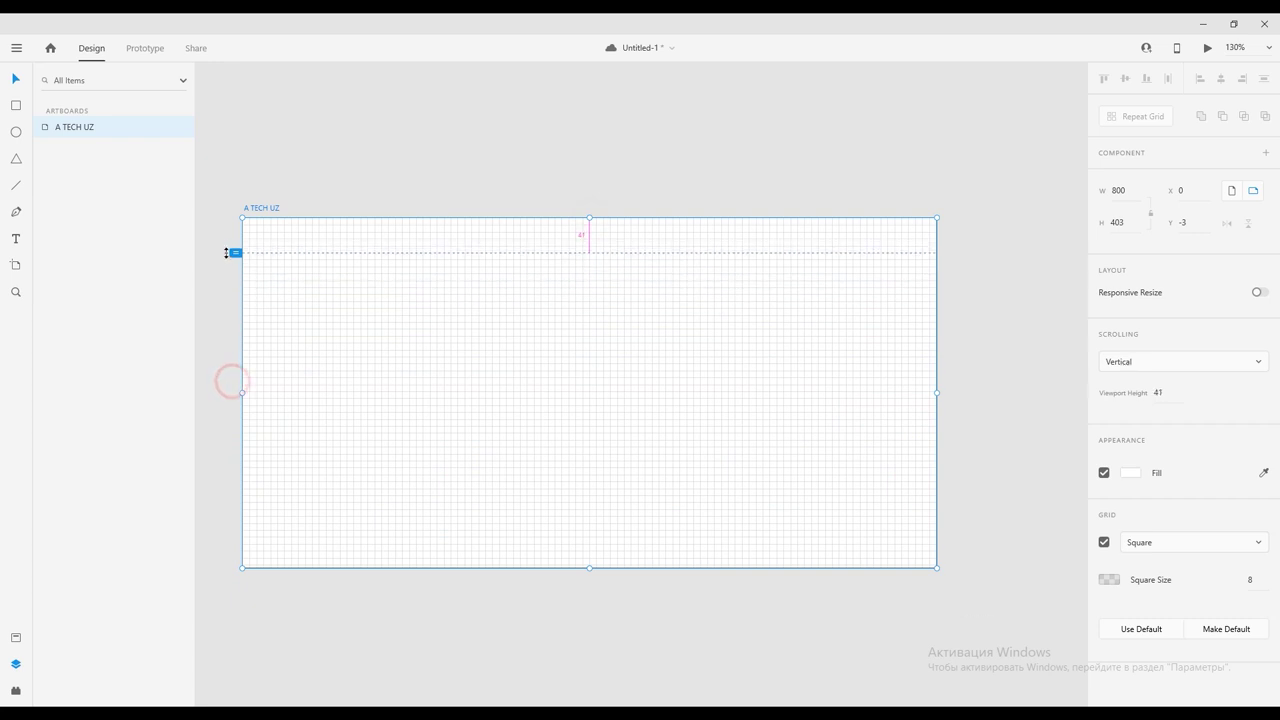
drag(229, 247, 229, 254)
drag(235, 252, 235, 247)
Step: Increase the grid's square size to 56
key(Up)
key(Up)
key(Up)
key(Up)
key(Up)
key(Up)
key(Up)
key(Up)
key(Up)
key(Up)
key(Up)
key(Up)
key(Up)
key(Up)
key(Up)
key(Up)
key(Up)
key(Up)
key(Up)
key(Up)
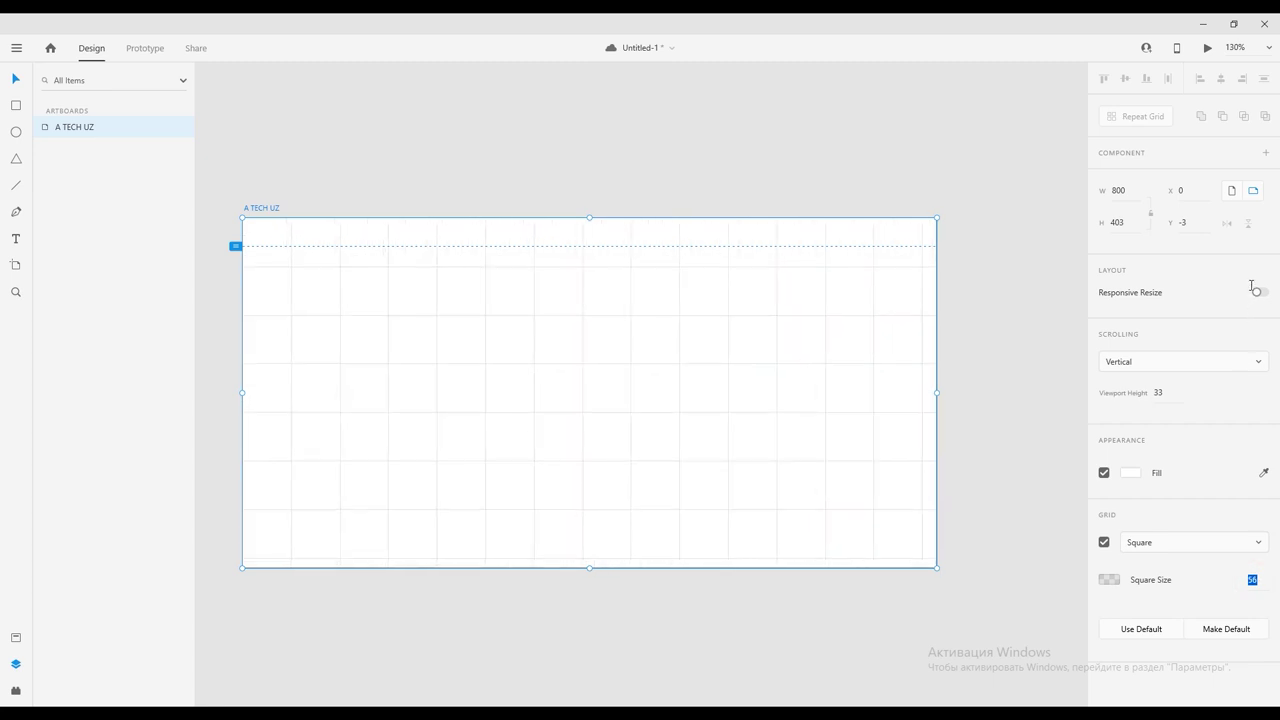
Step: Set the grid's square size to 1 and inspect the individual squares near the artboard's upper edge
text(1)
key(Return)
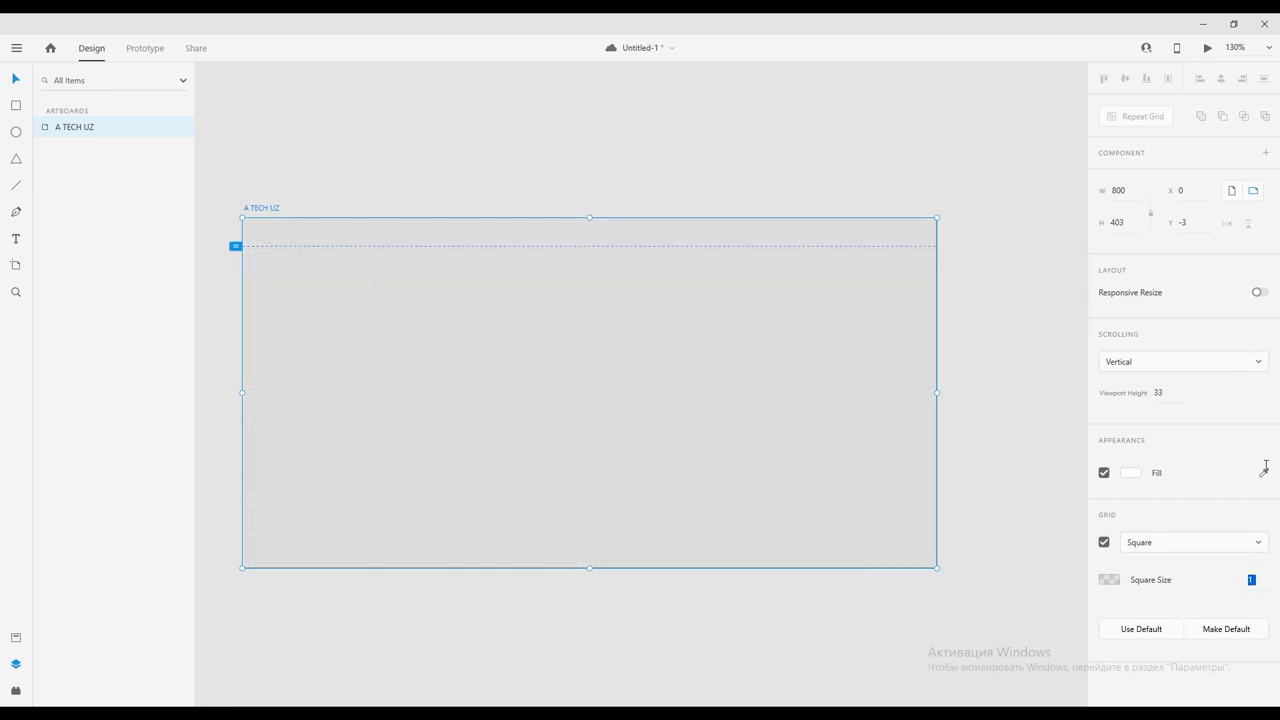
click(1258, 584)
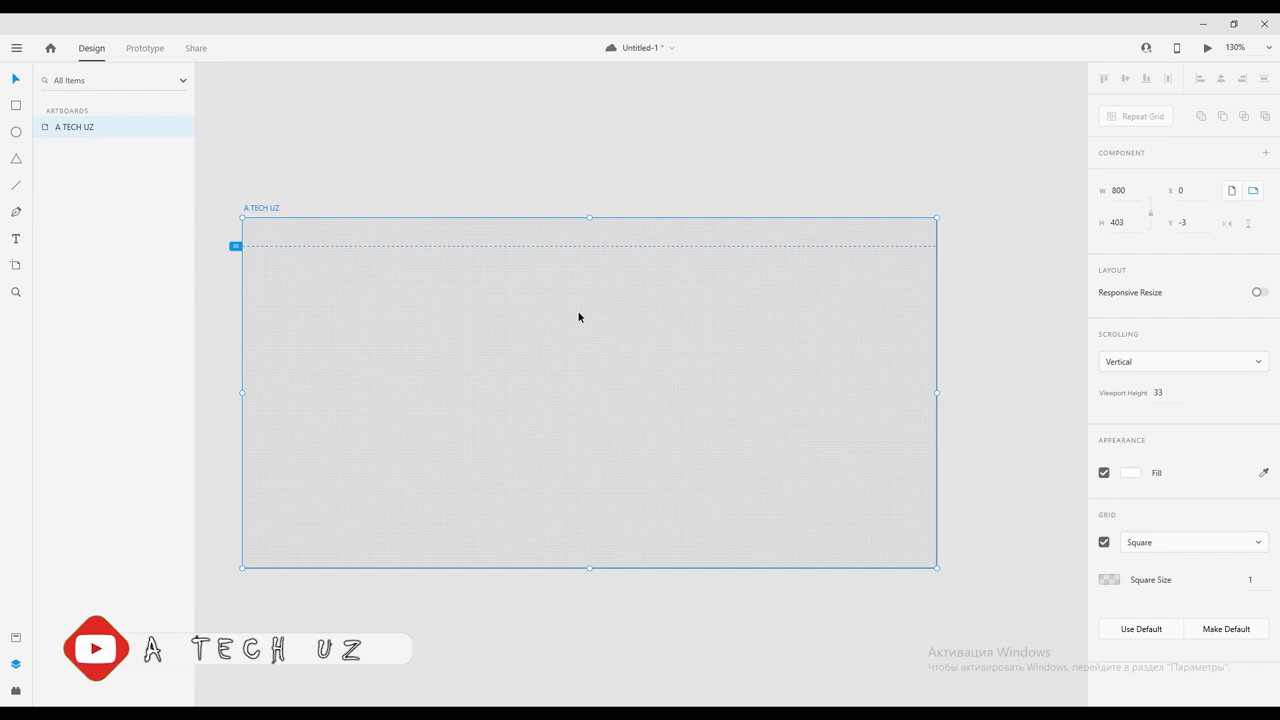
scroll(581, 254, up, 10)
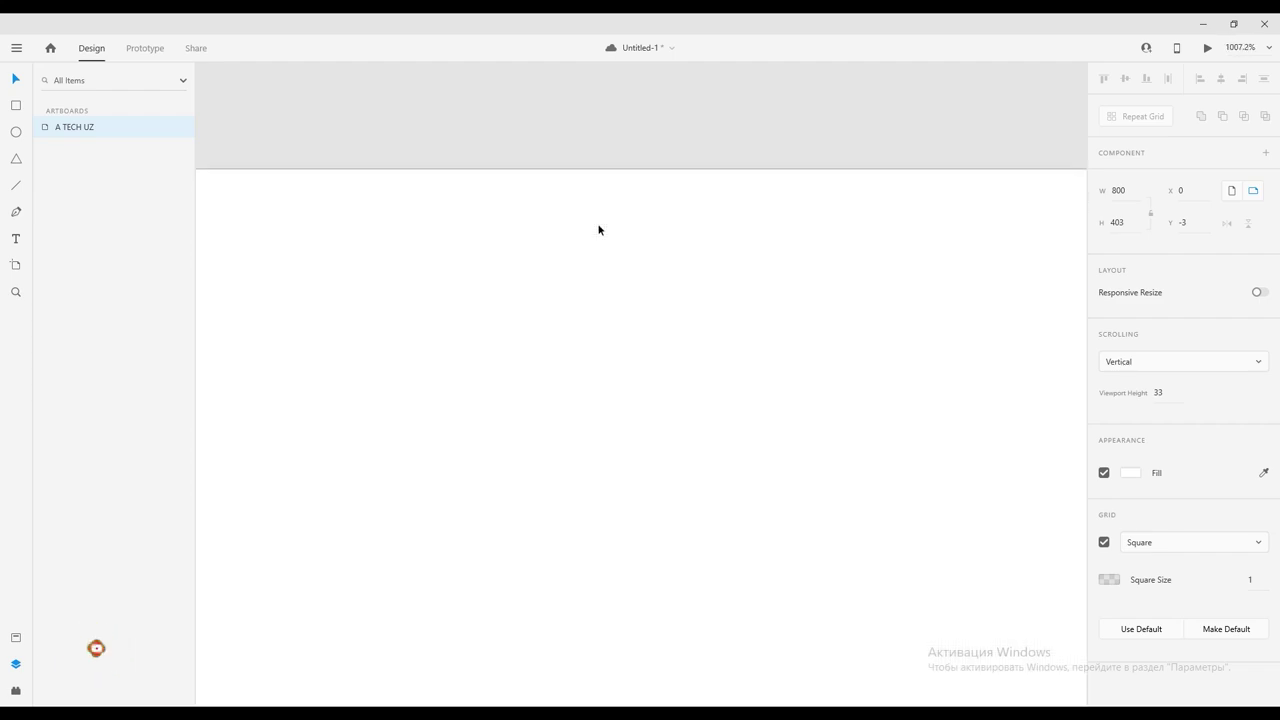
scroll(615, 193, up, 8)
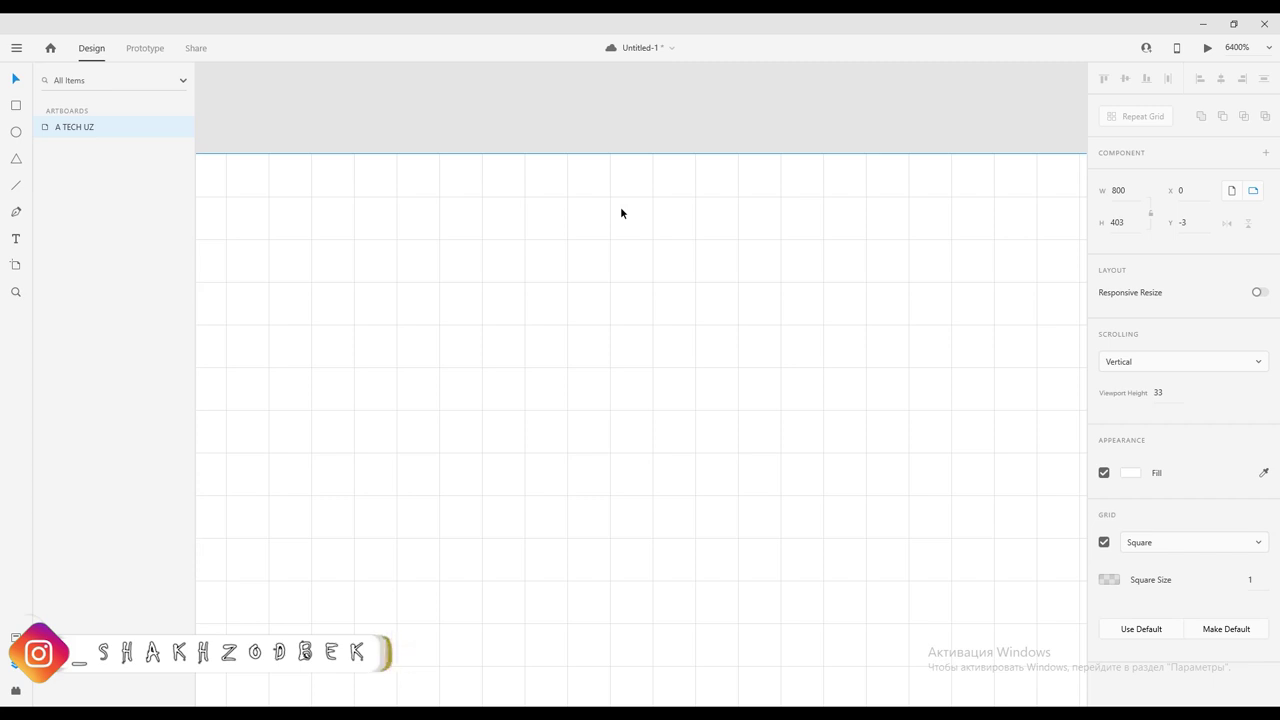
scroll(620, 210, down, 4)
scroll(620, 210, down, 10)
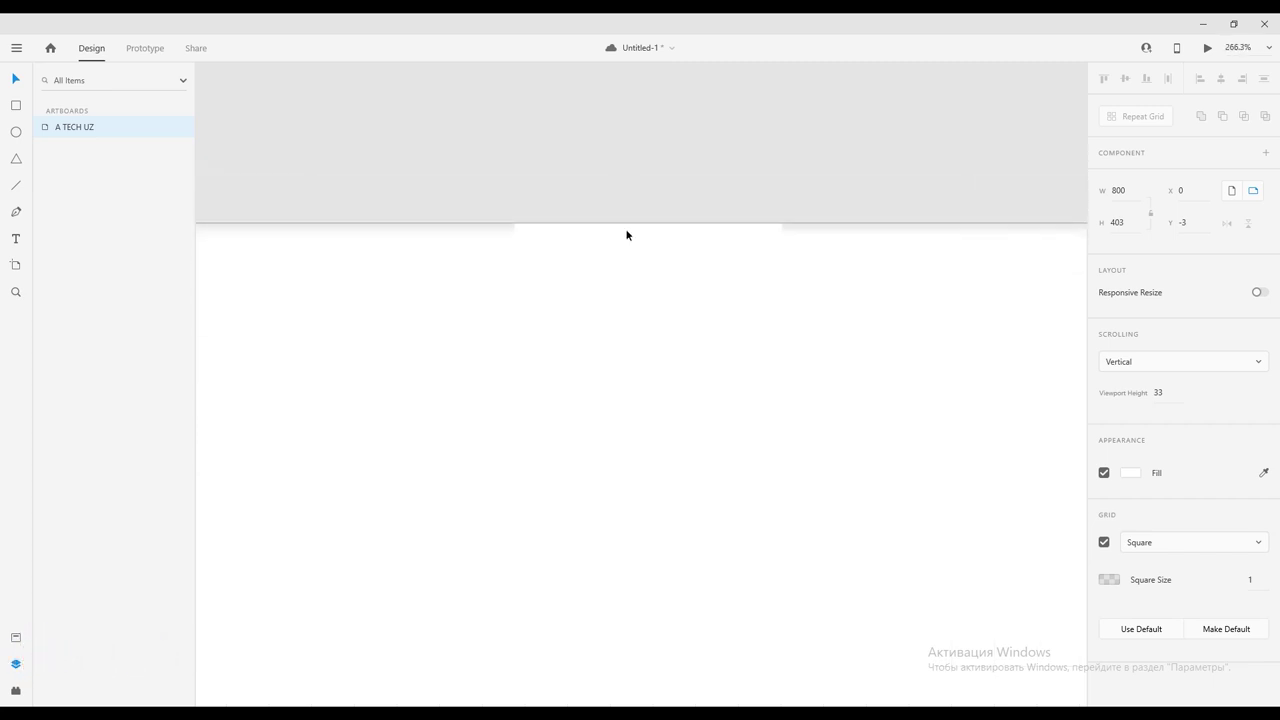
scroll(625, 238, up, 3)
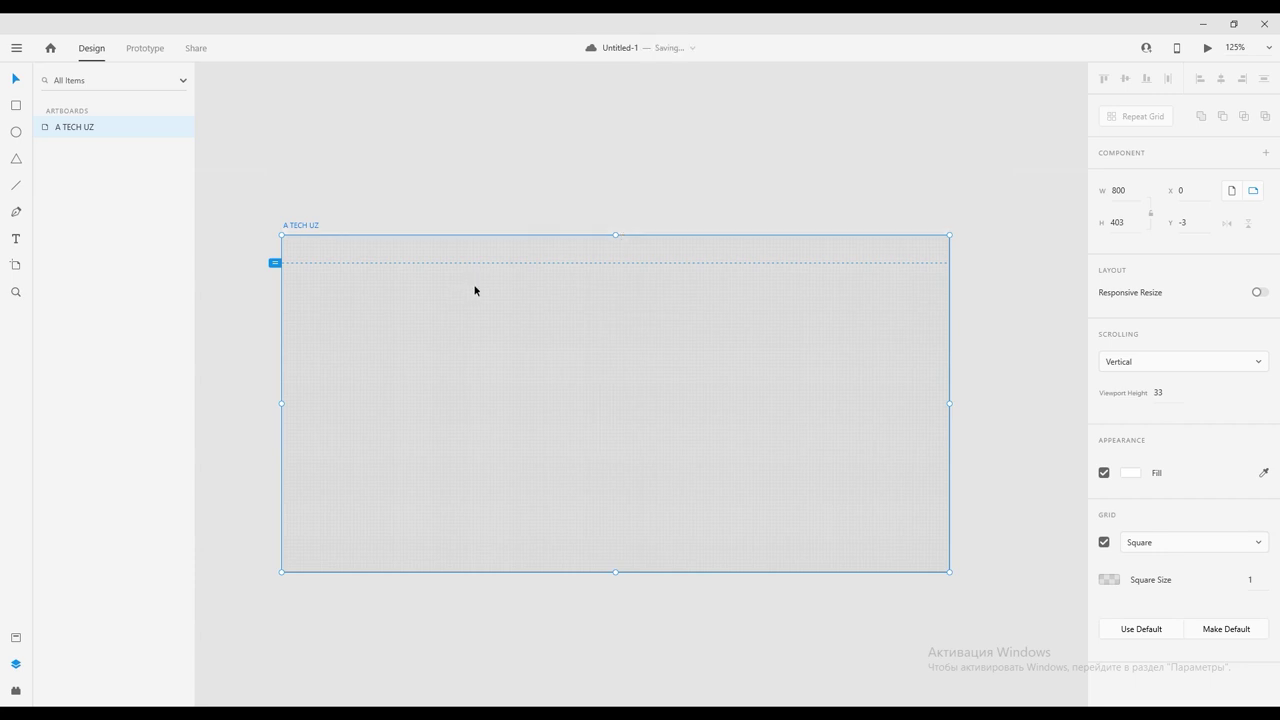
Step: Set the grid's square size to 60 and reselect the A TECH UZ artboard
click(1252, 580)
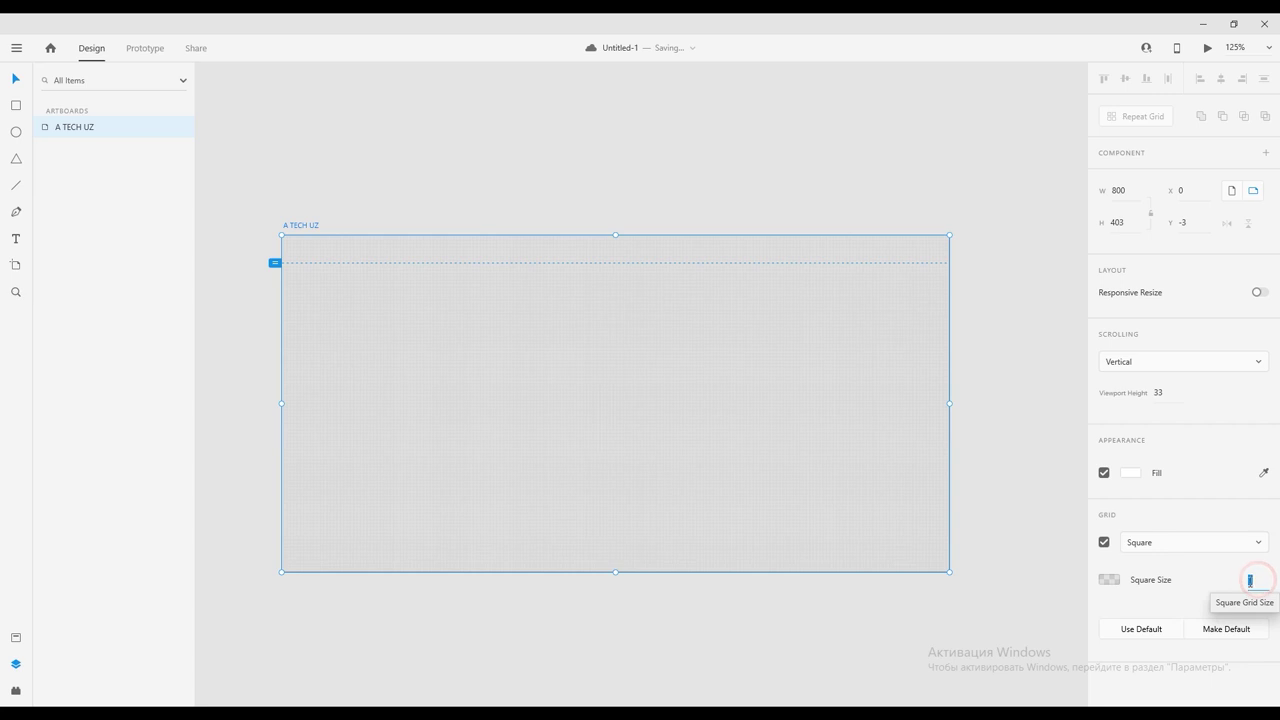
text(60)
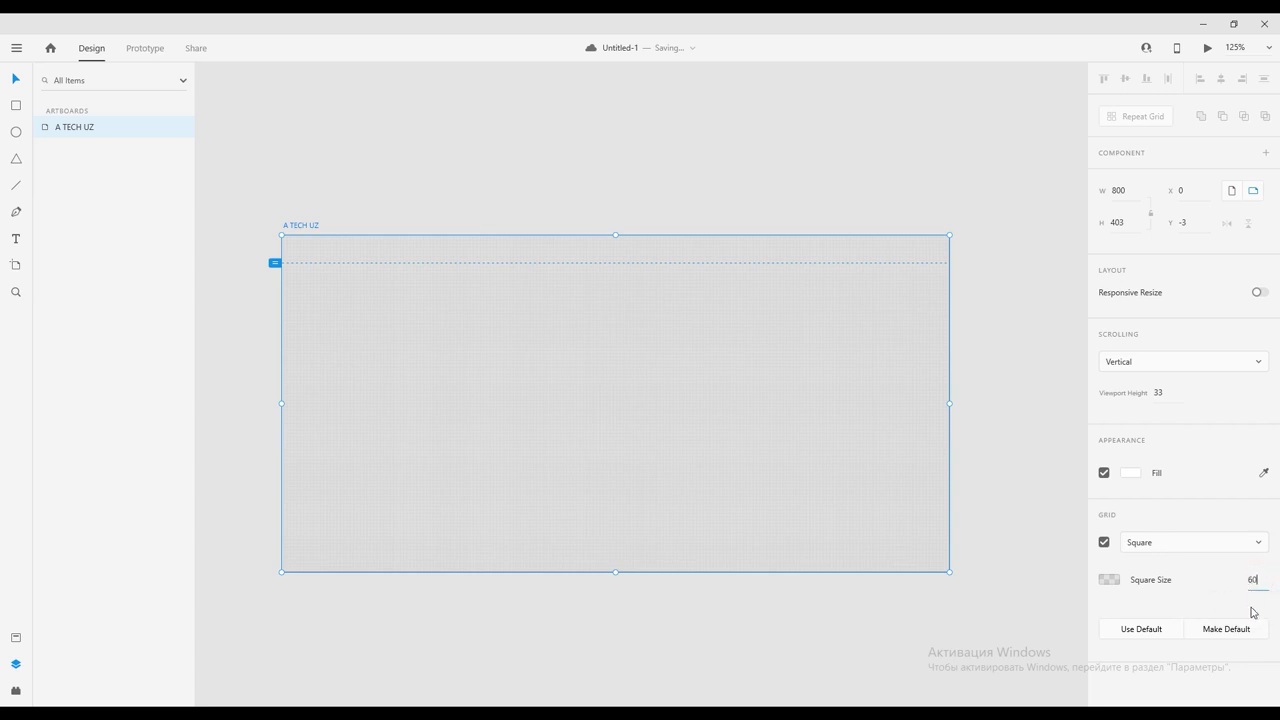
click(1251, 610)
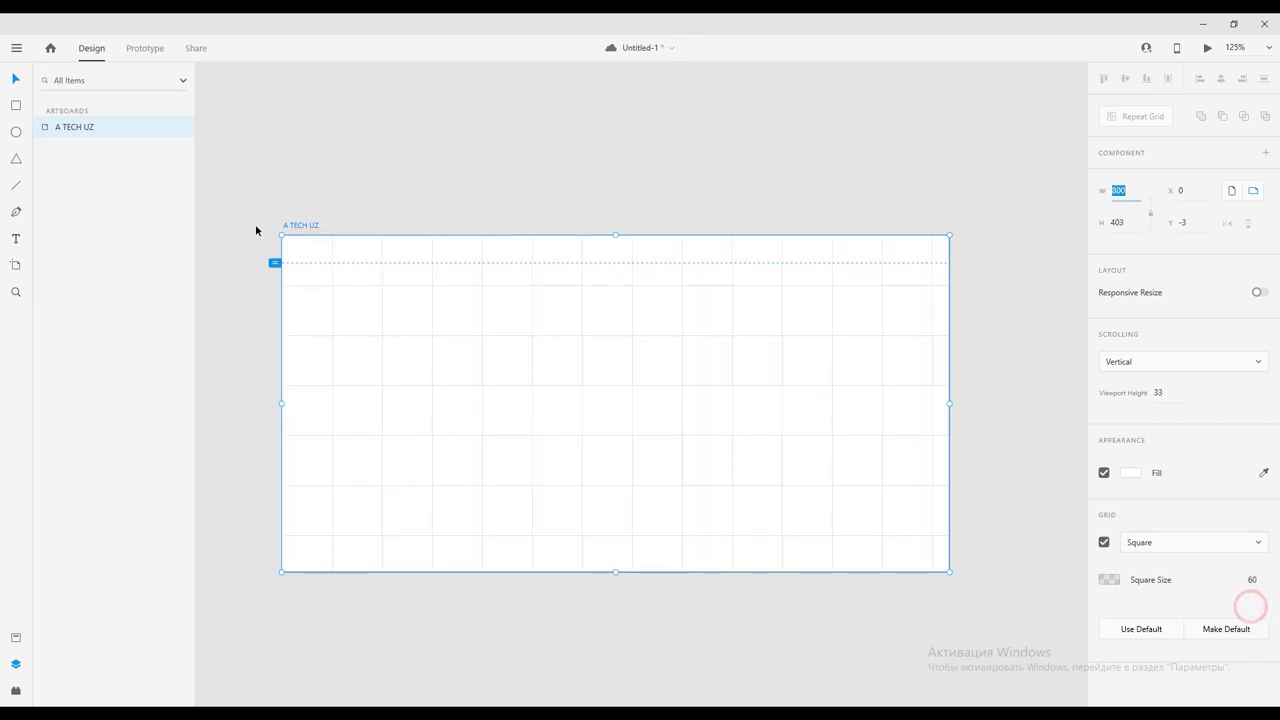
click(996, 354)
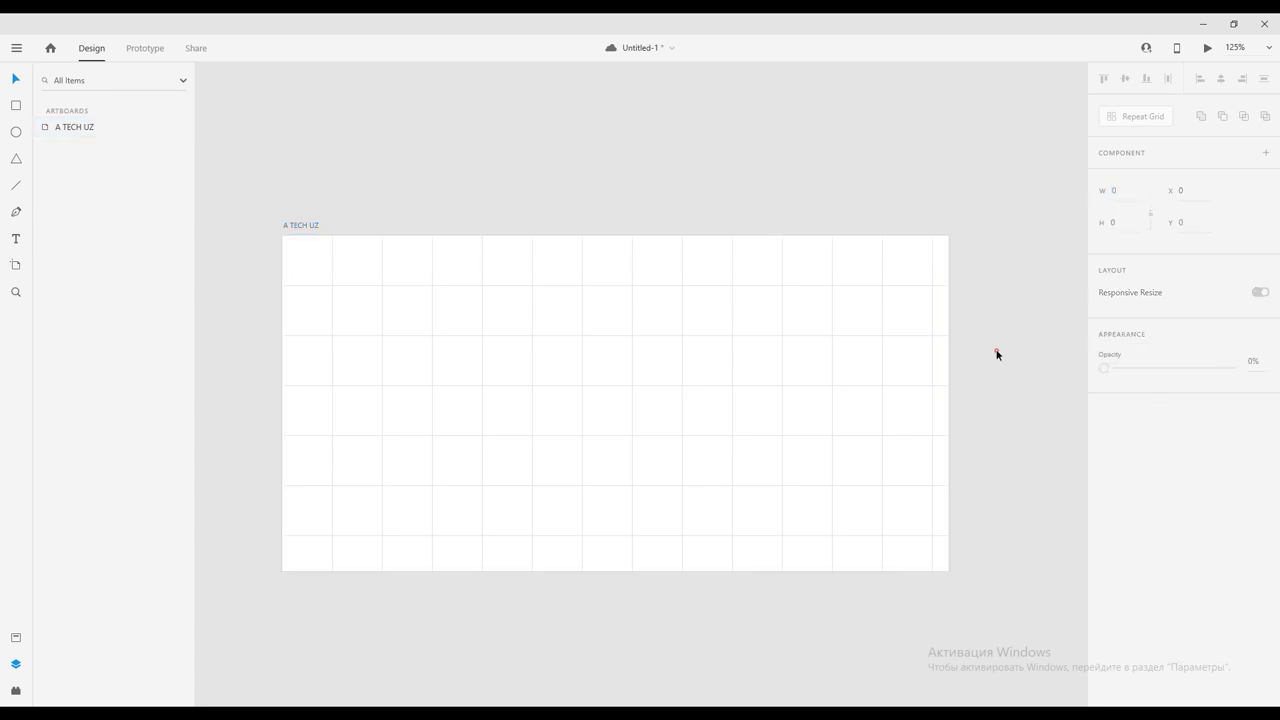
click(940, 380)
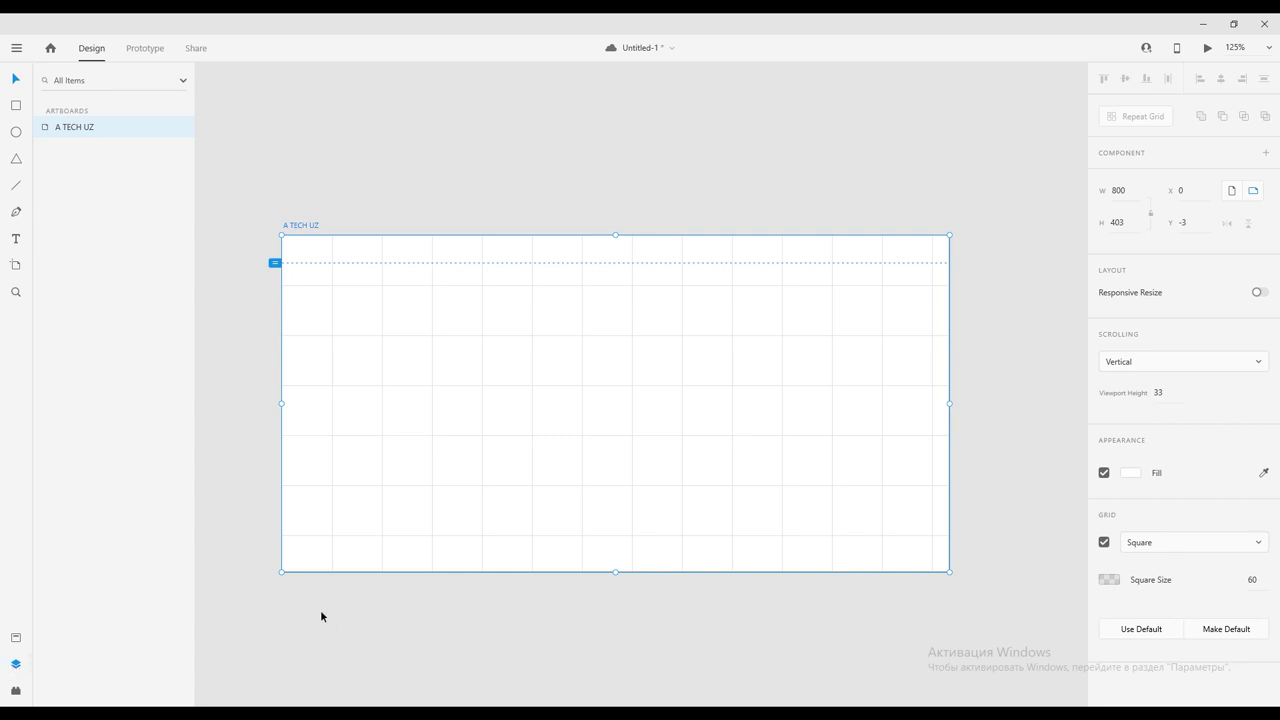
click(17, 665)
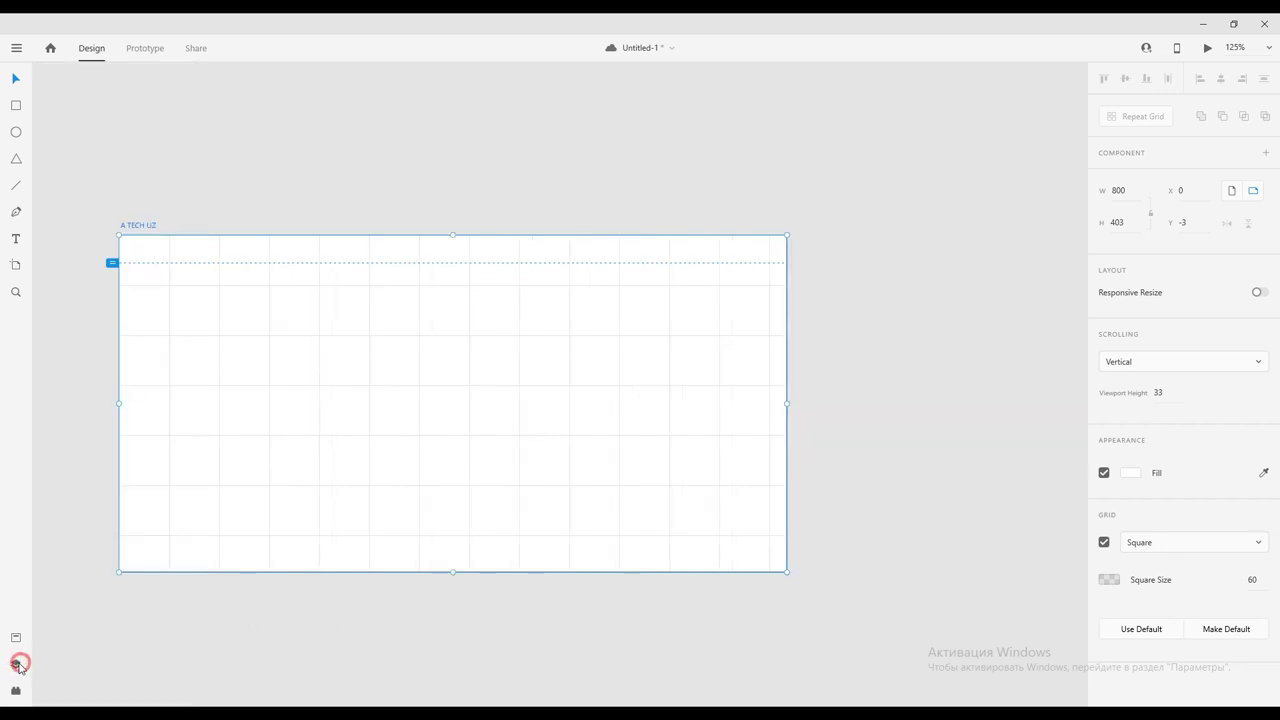
click(17, 665)
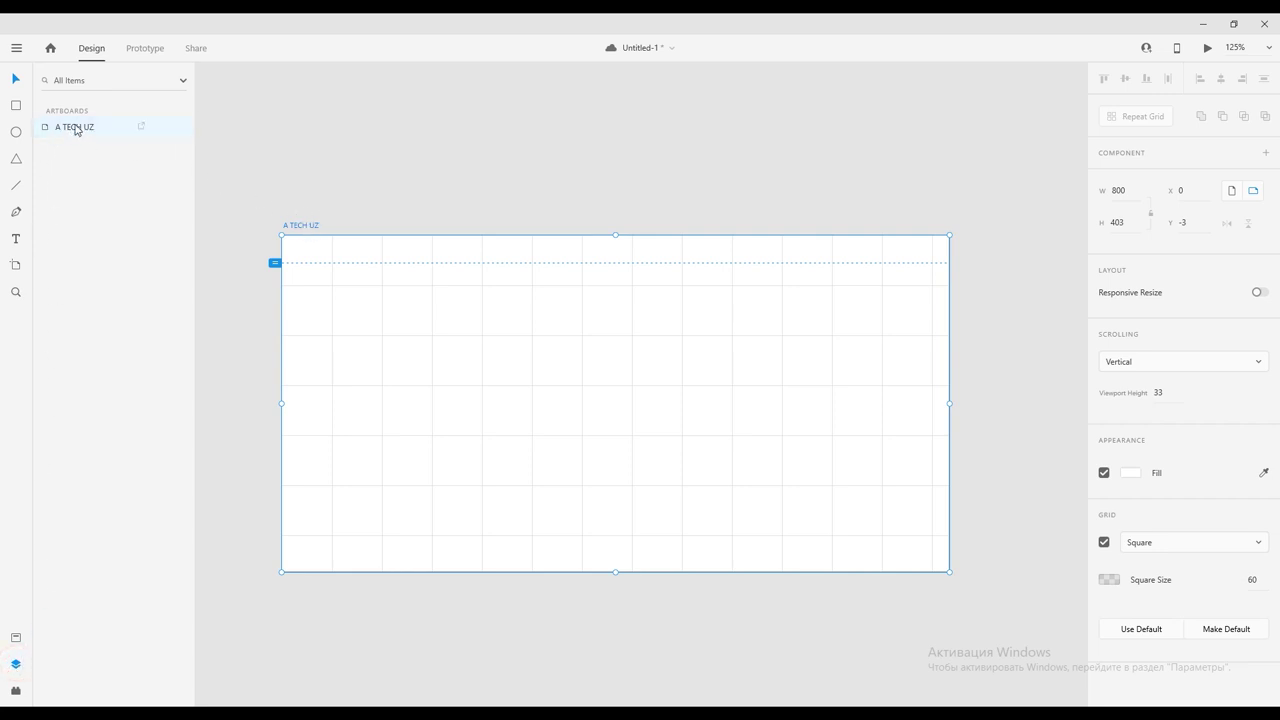
click(58, 150)
Step: Draw a second artboard about 761 × 403 just to the right of A TECH UZ, aligned with its upper edge
click(16, 268)
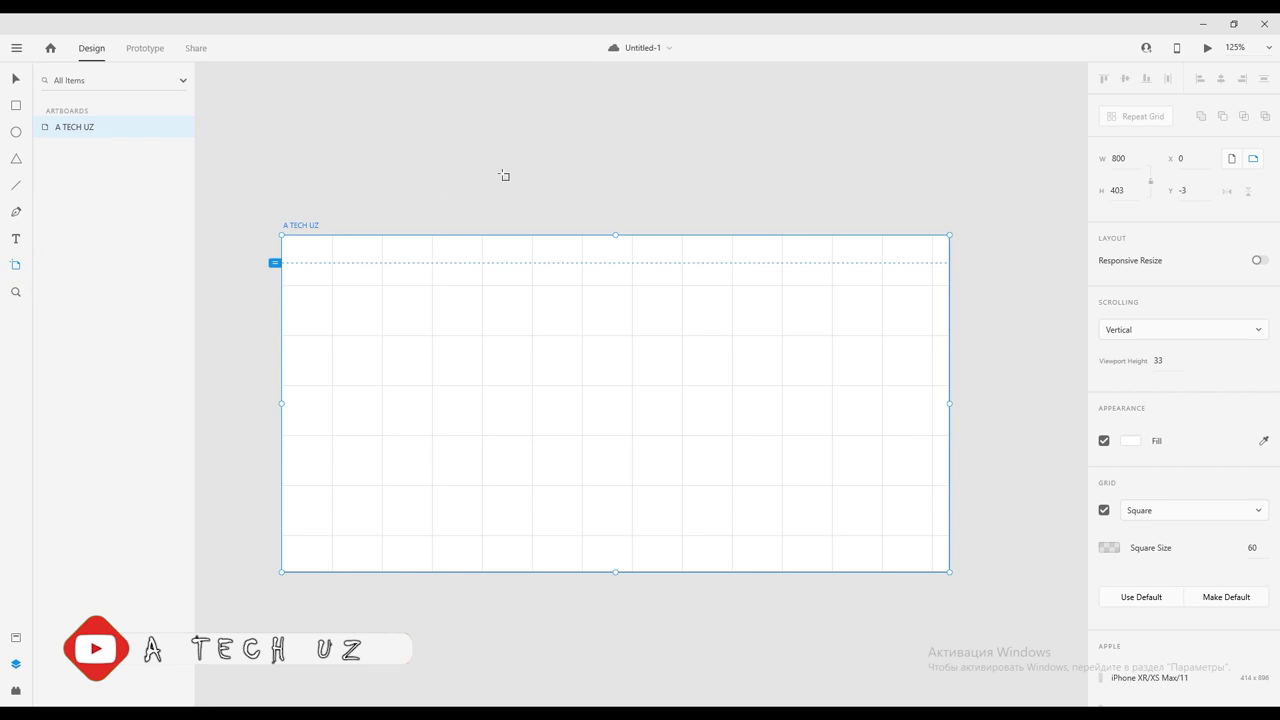
scroll(502, 174, down, 5)
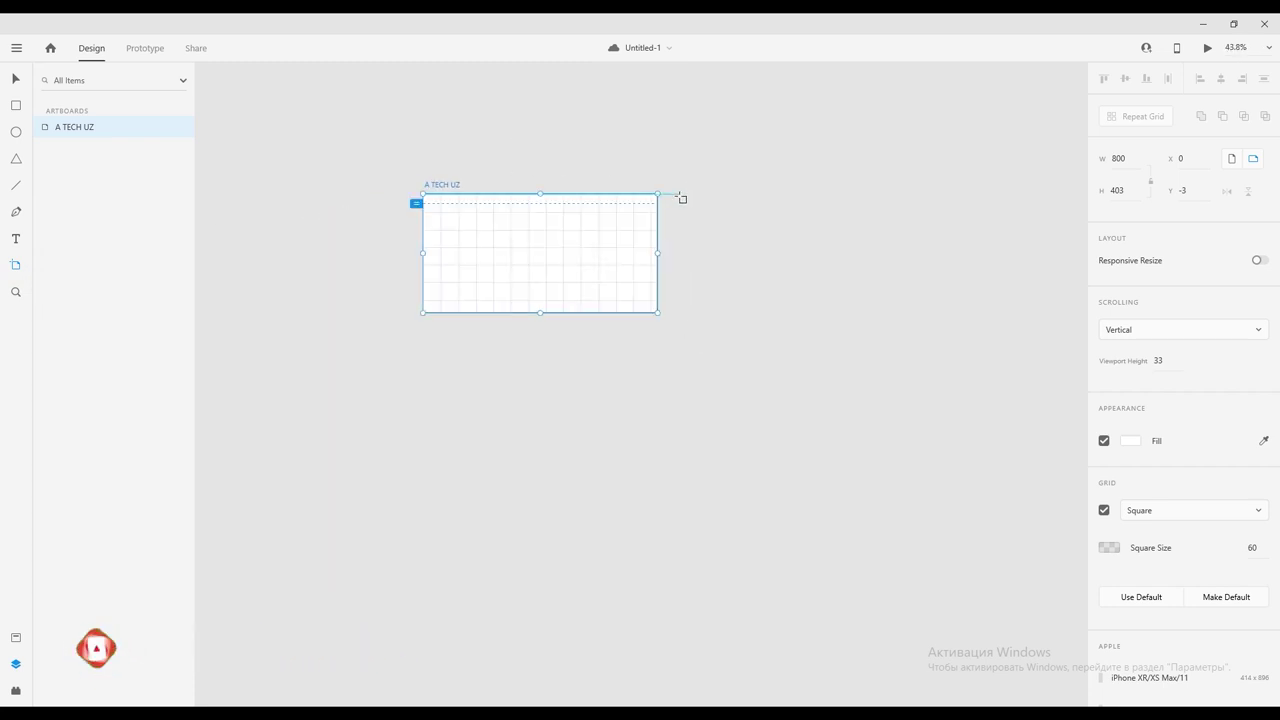
drag(668, 194, 891, 313)
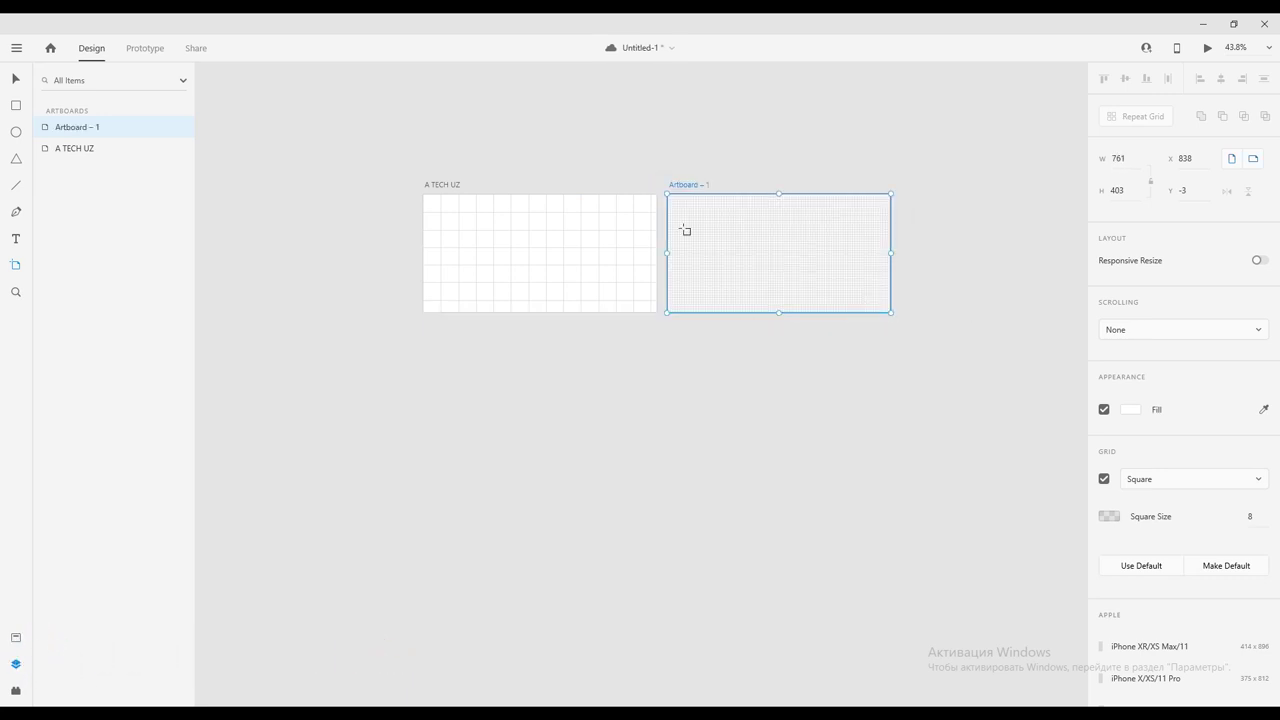
Step: Rename the second artboard yutub
scroll(880, 180, up, 1)
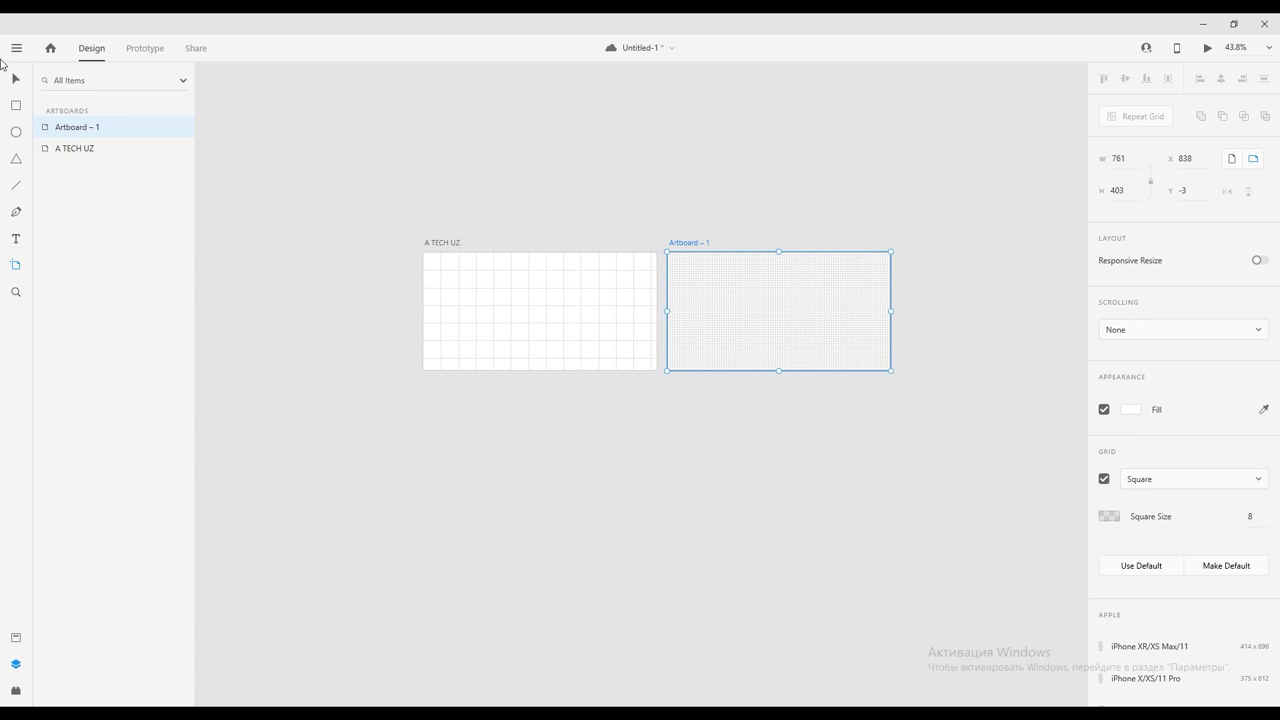
click(16, 80)
click(683, 244)
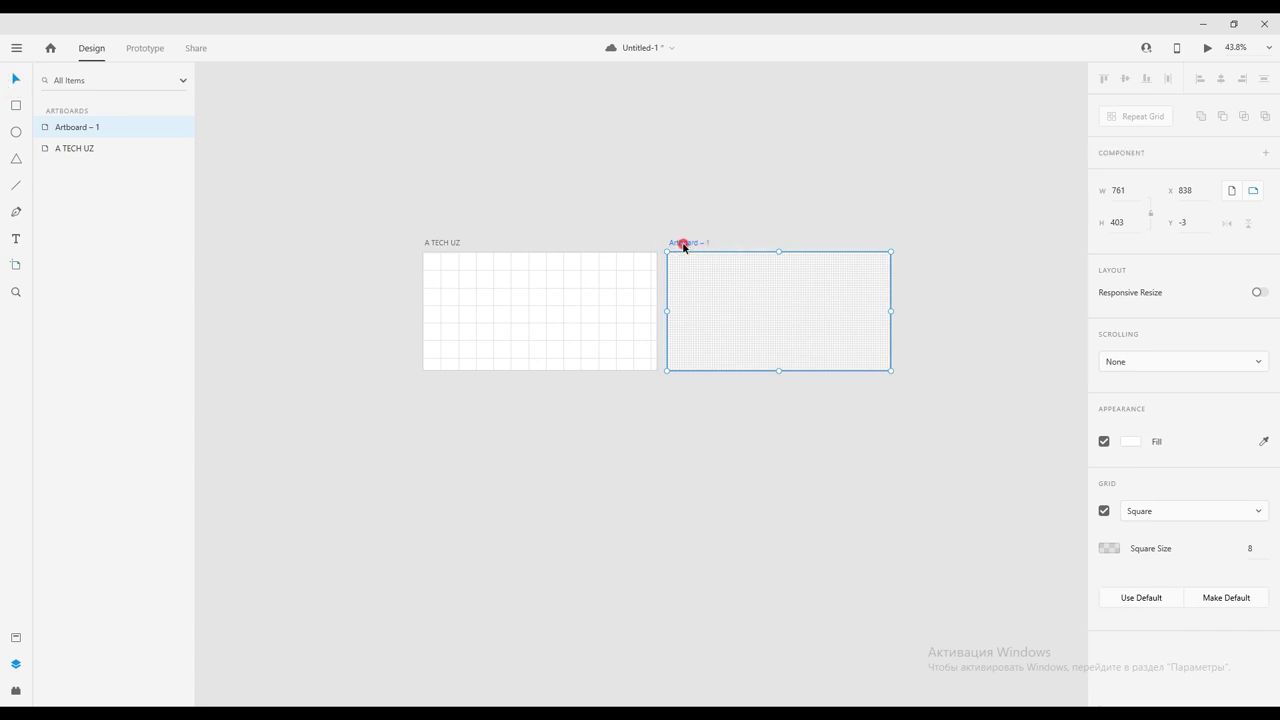
double_click(684, 244)
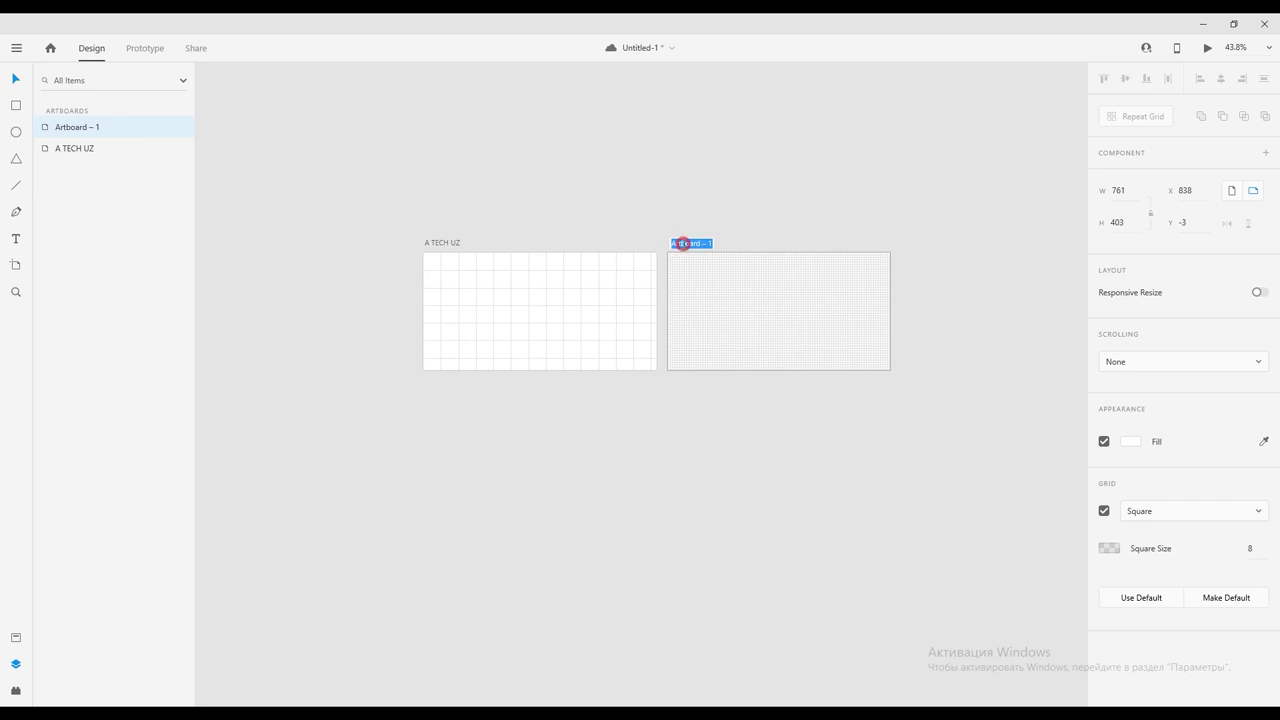
text(yutub)
click(720, 214)
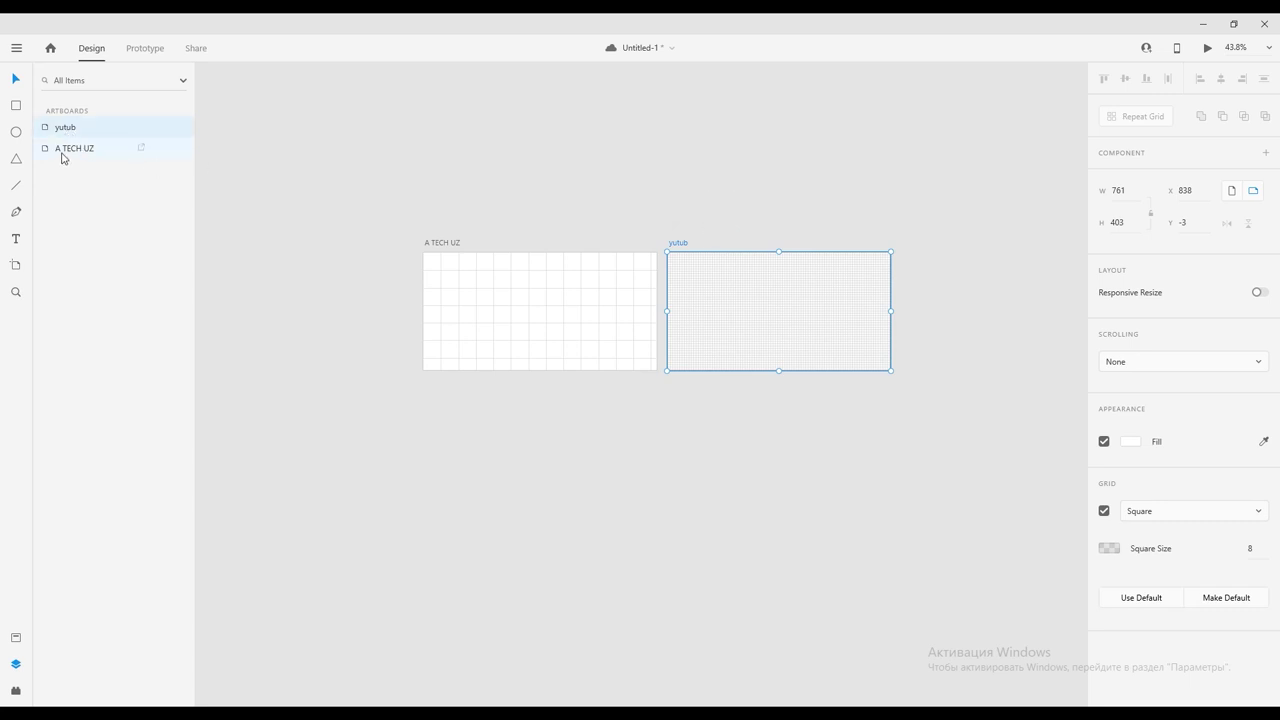
Step: Clear the selection and select the yutub and A TECH UZ artboards in turn to compare their properties
click(376, 170)
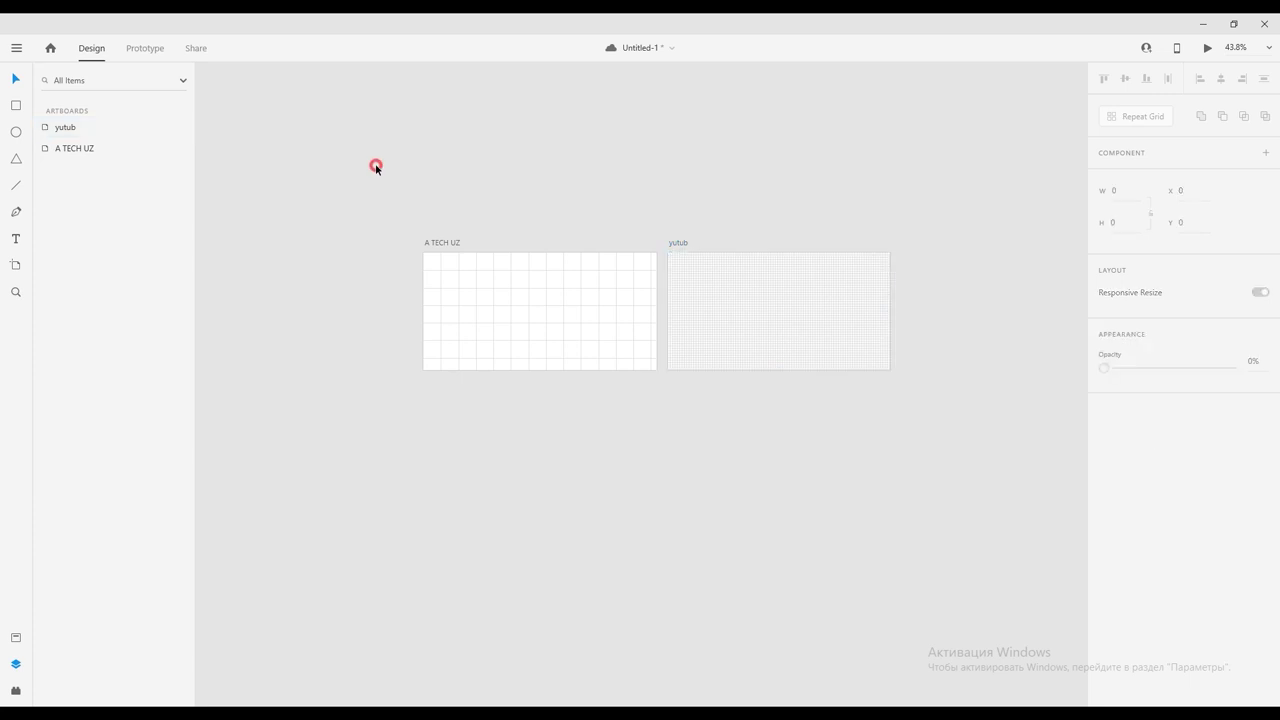
click(58, 128)
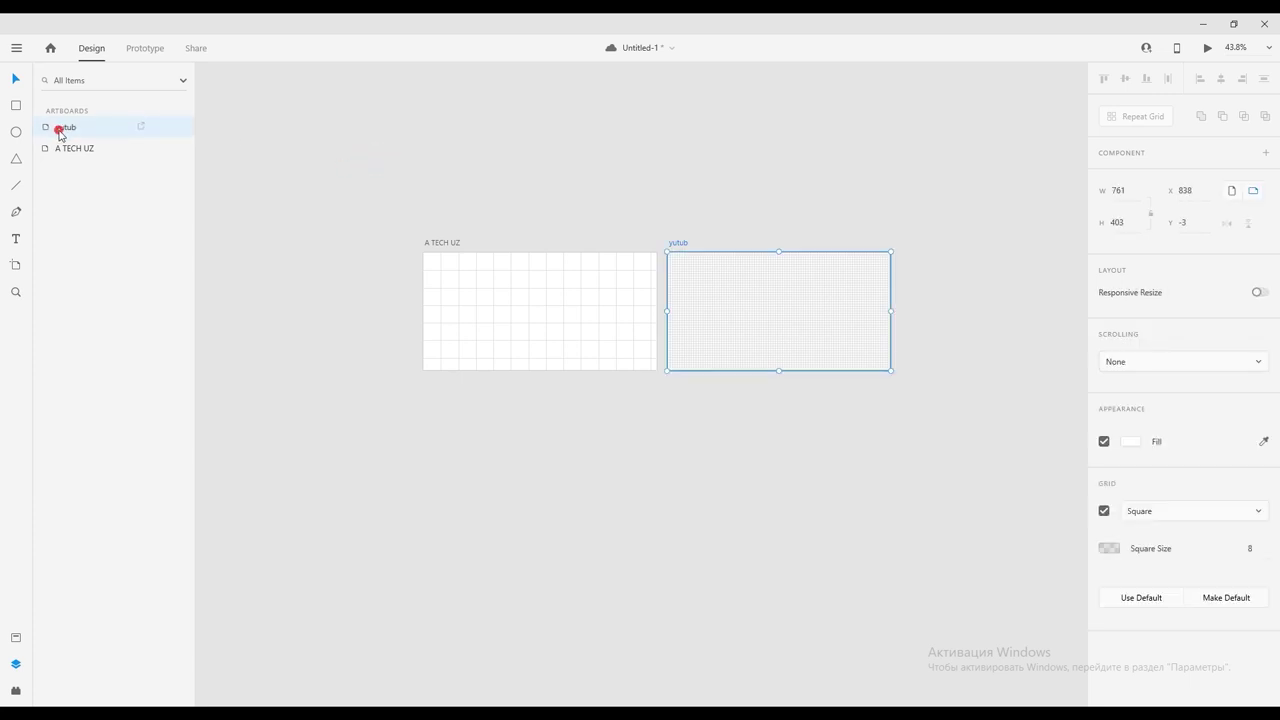
click(63, 146)
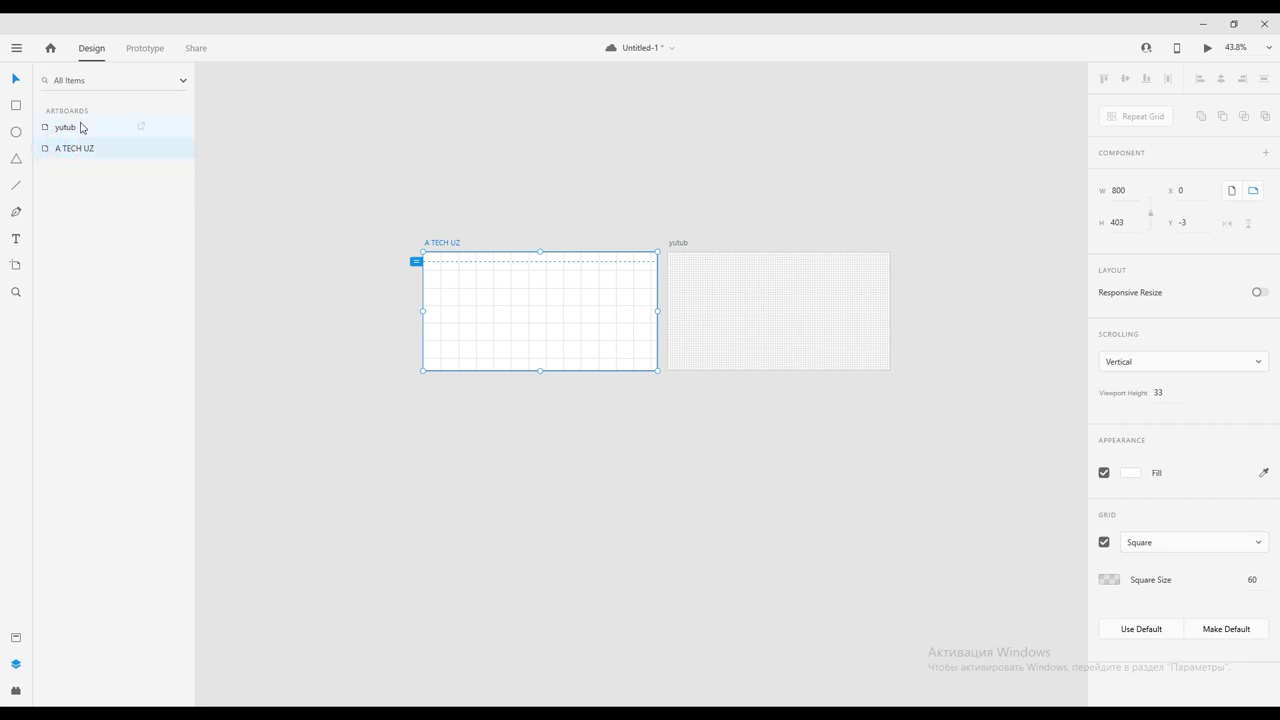
Step: Fill the yutub artboard with solid red #FF0000 and deselect it
click(82, 127)
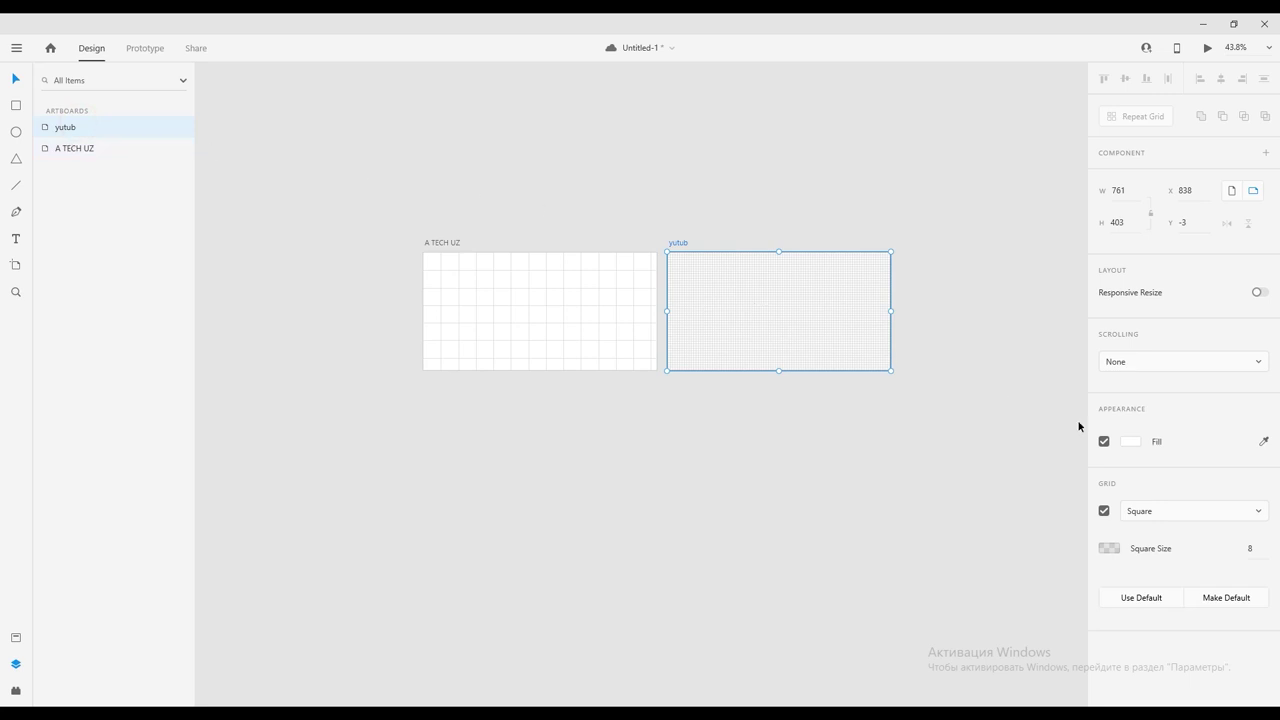
click(1133, 446)
click(1030, 372)
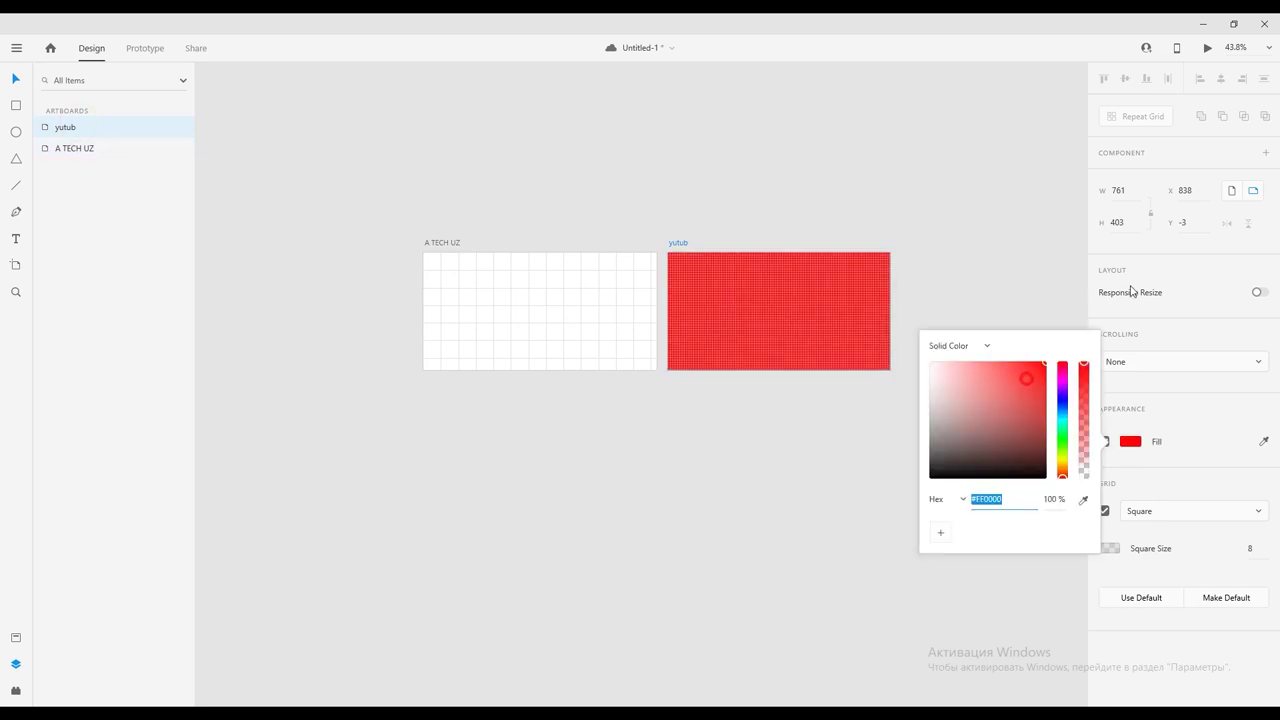
click(1010, 249)
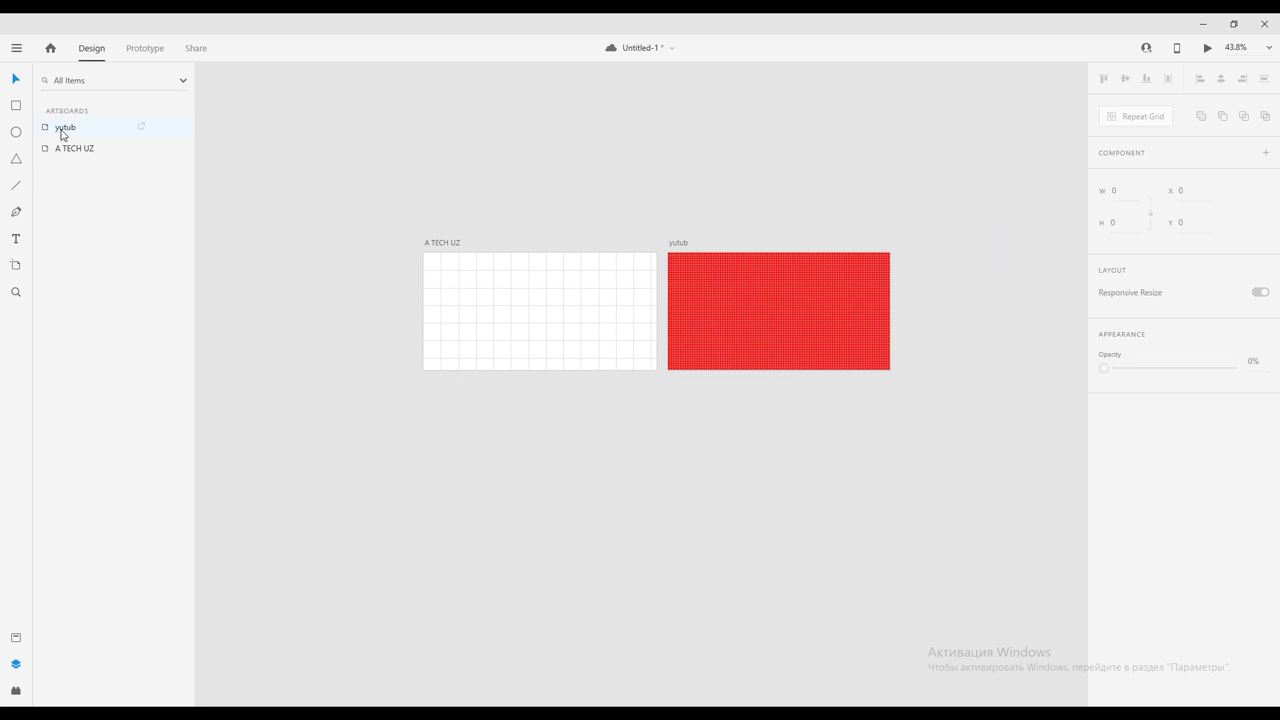
scroll(958, 268, up, 1)
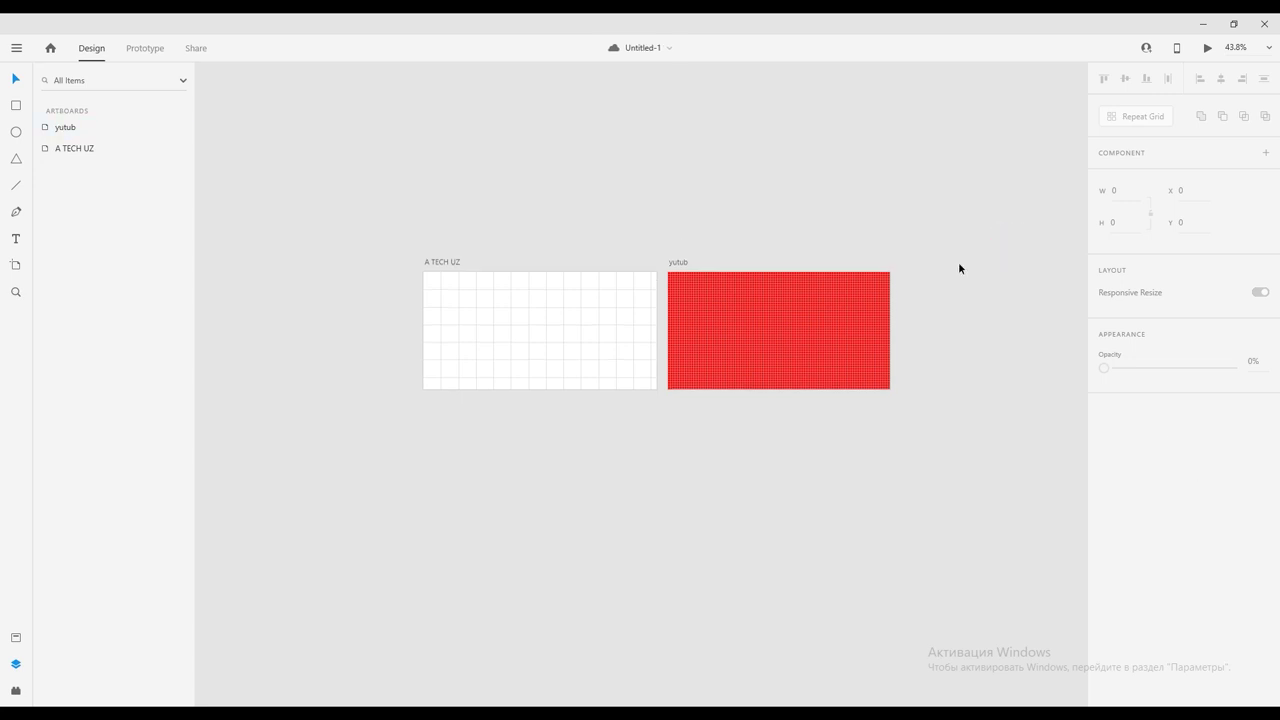